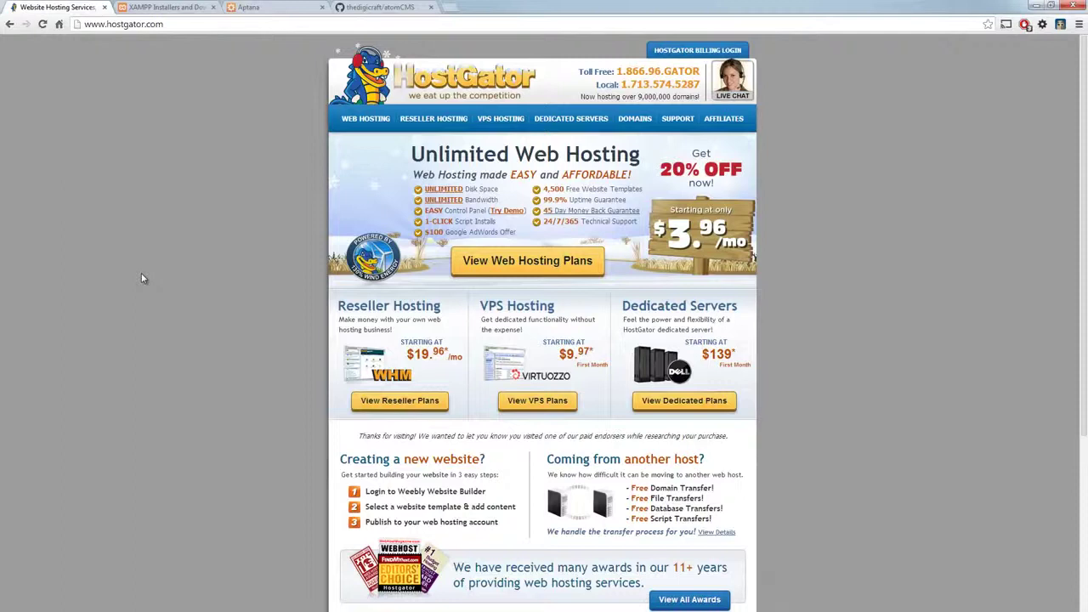
# Step: Review HostGator's web hosting plans, the Hatchling Plan's billing terms and the VPS hosting offer
pyautogui.click(374, 120)
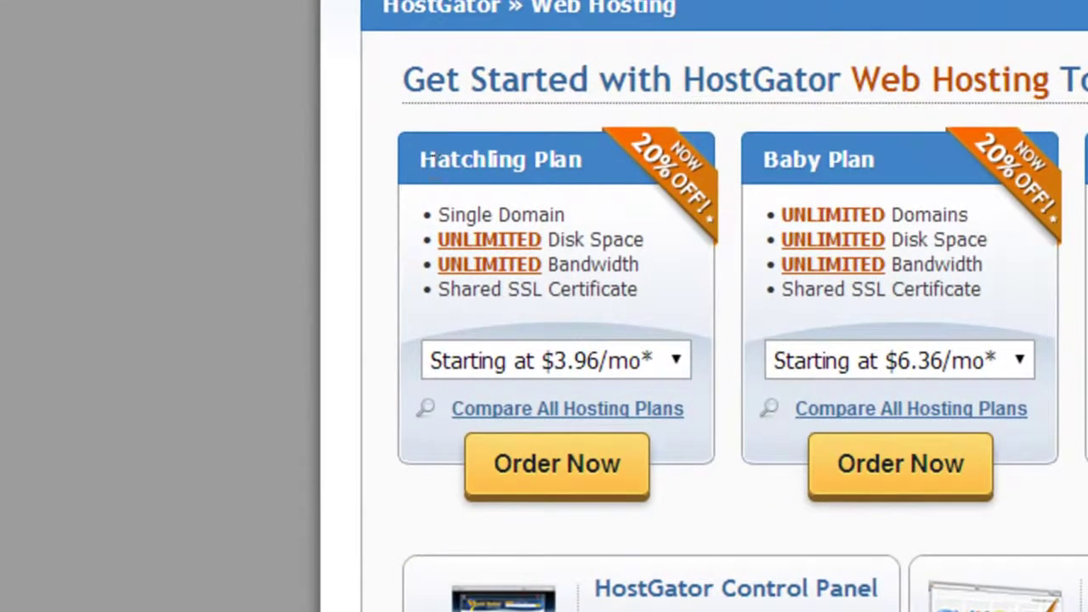
pyautogui.click(617, 366)
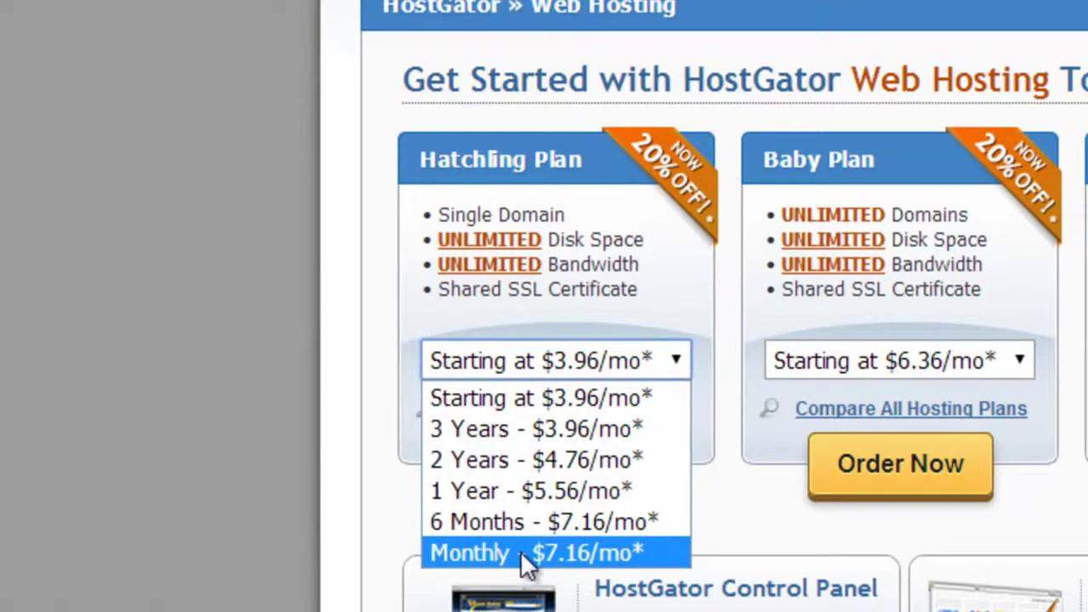
pyautogui.click(226, 379)
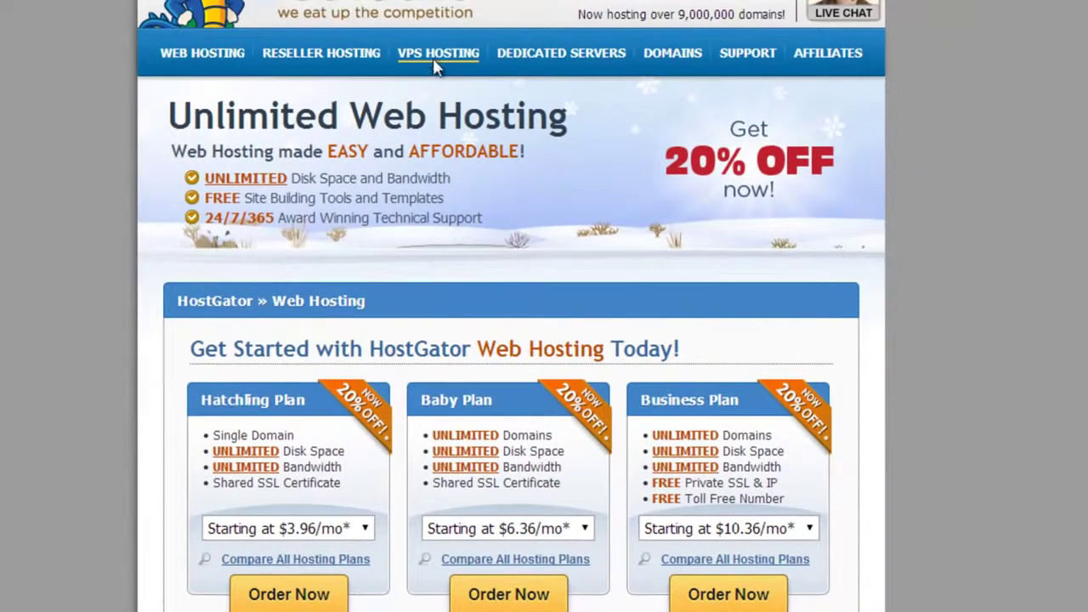
pyautogui.click(433, 59)
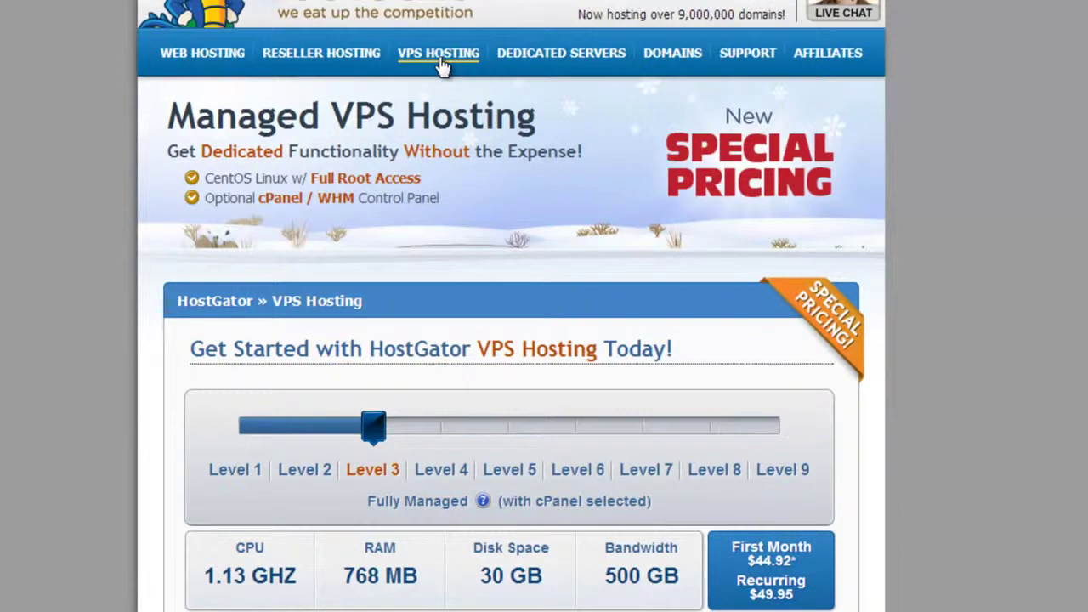
pyautogui.click(192, 53)
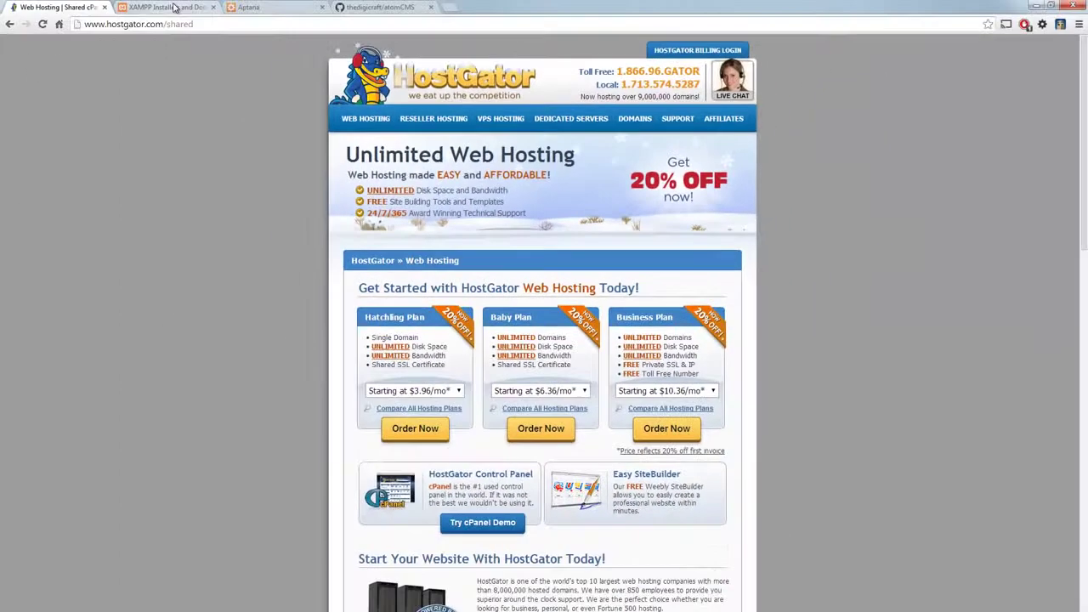
# Step: From the XAMPP Control Panel, open Apache's admin page and go to its phpMyAdmin tool
pyautogui.click(165, 7)
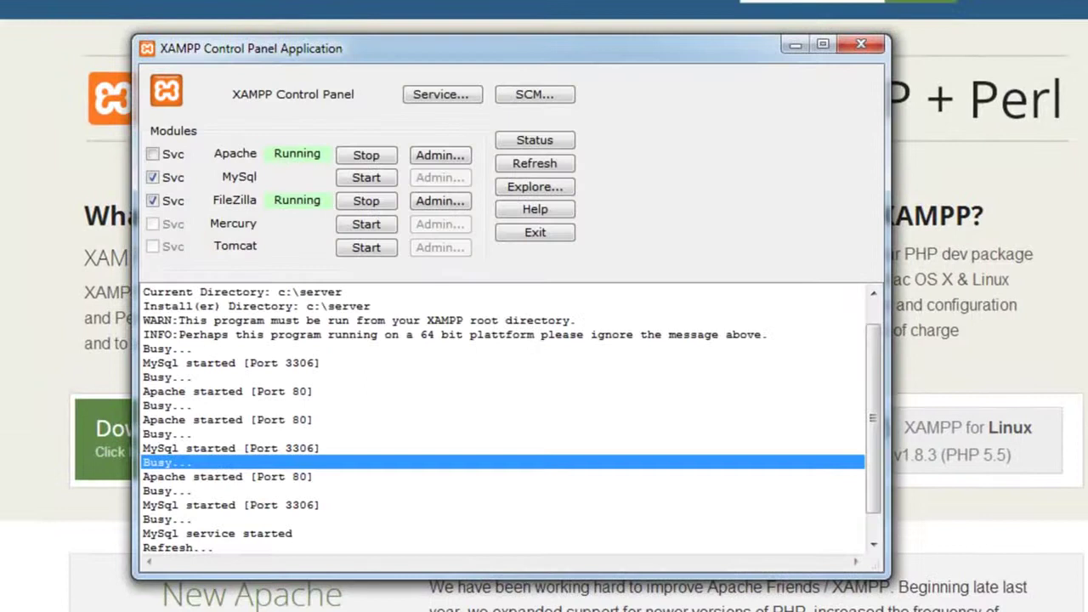
pyautogui.moveTo(483, 56); pyautogui.dragTo(488, 241)
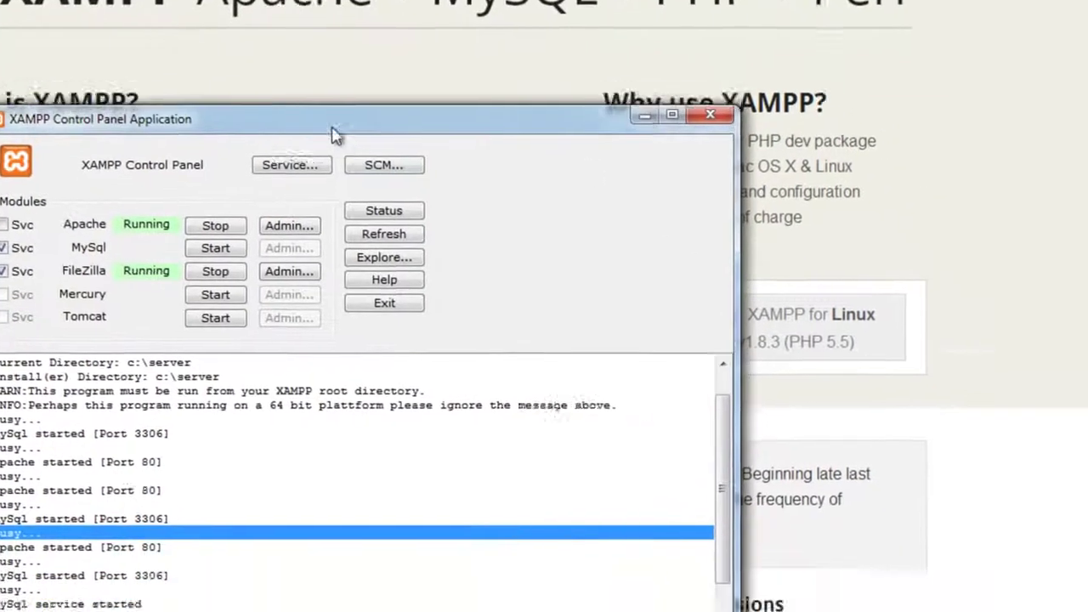
pyautogui.moveTo(335, 136); pyautogui.dragTo(355, 62)
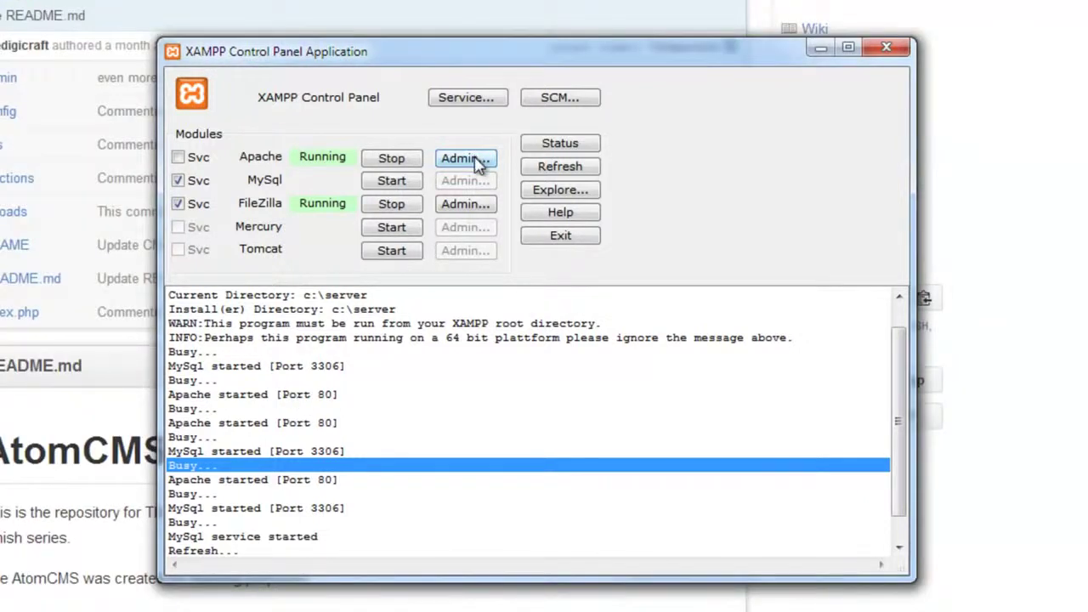
pyautogui.click(465, 159)
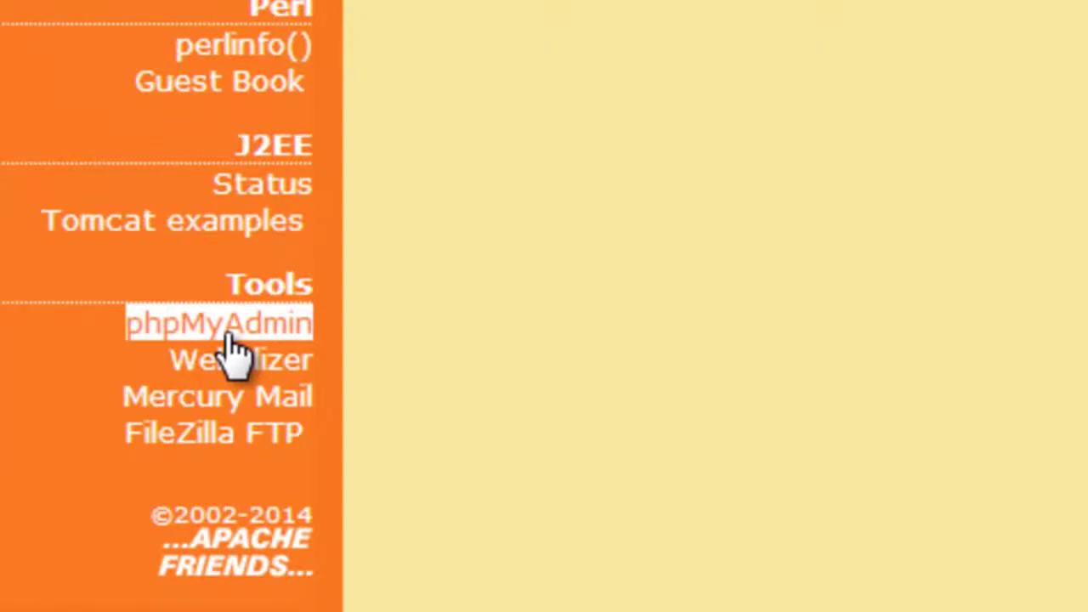
pyautogui.click(231, 345)
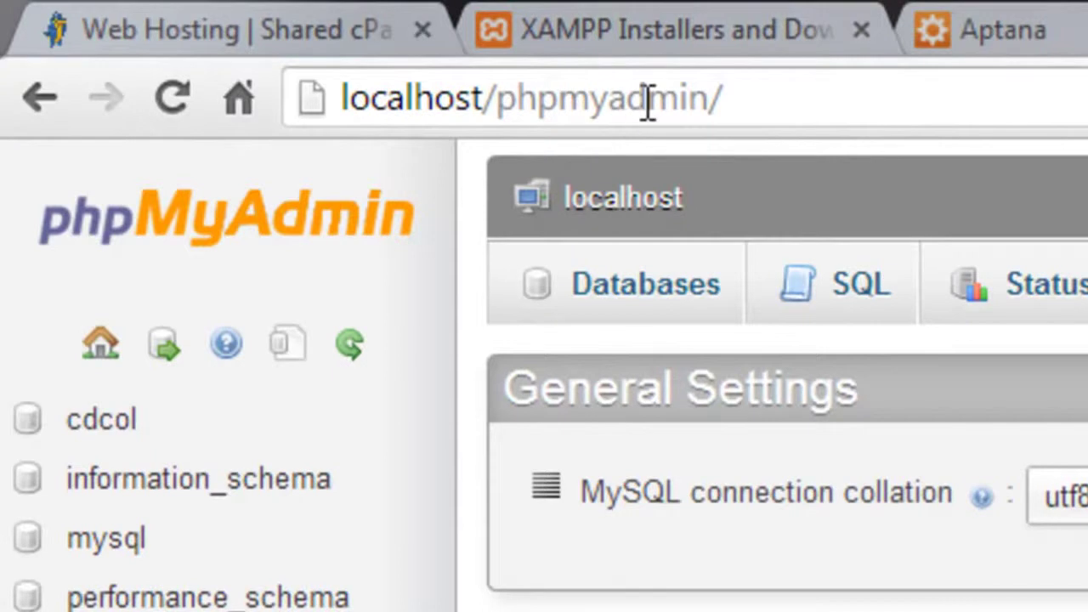
# Step: Replace the phpmyadmin path in the address to load the XAMPP welcome page at localhost/xampp/
pyautogui.click(510, 97)
pyautogui.click(503, 155)
pyautogui.moveTo(498, 96); pyautogui.dragTo(980, 119)
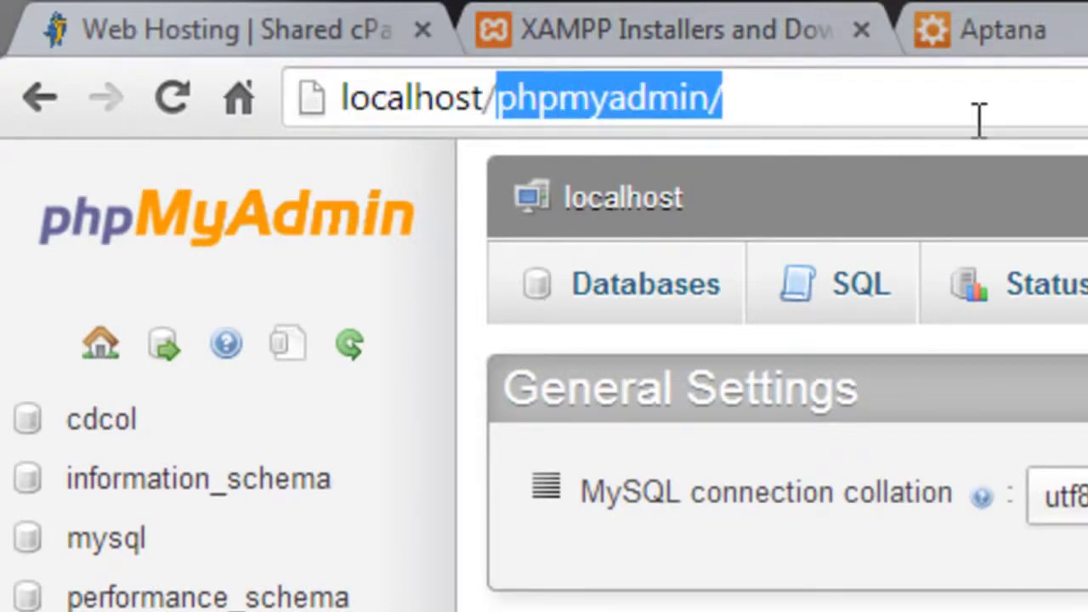
pyautogui.press('BackSpace')
pyautogui.write('xampp/')
pyautogui.press('Return')
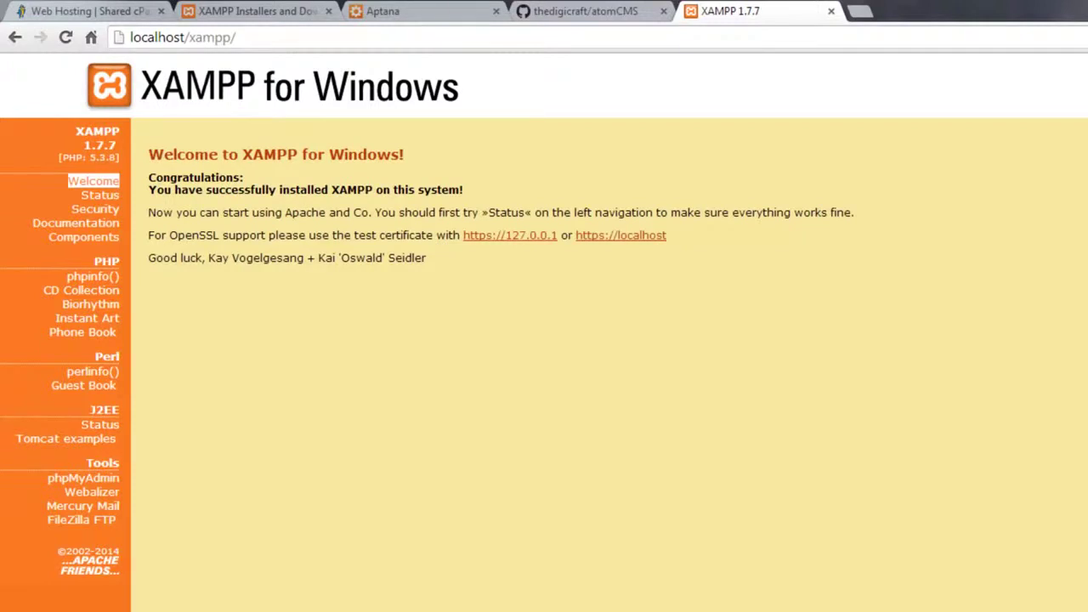
# Step: Switch to Windows Explorer and open the htdocs folder inside C:\server
pyautogui.hotkey('alt', 'Tab')
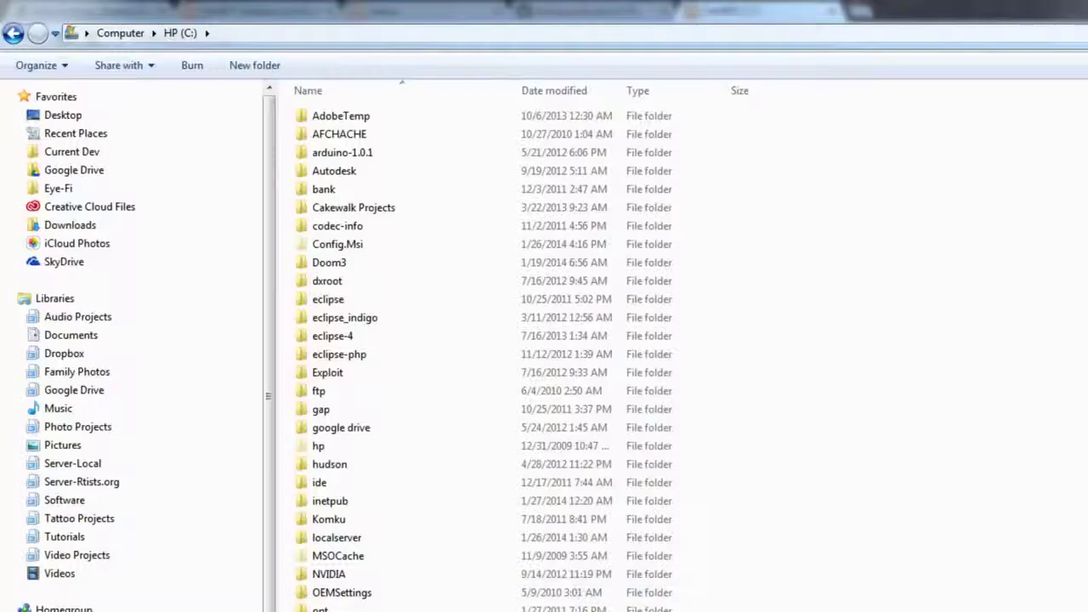
pyautogui.doubleClick(675, 608)
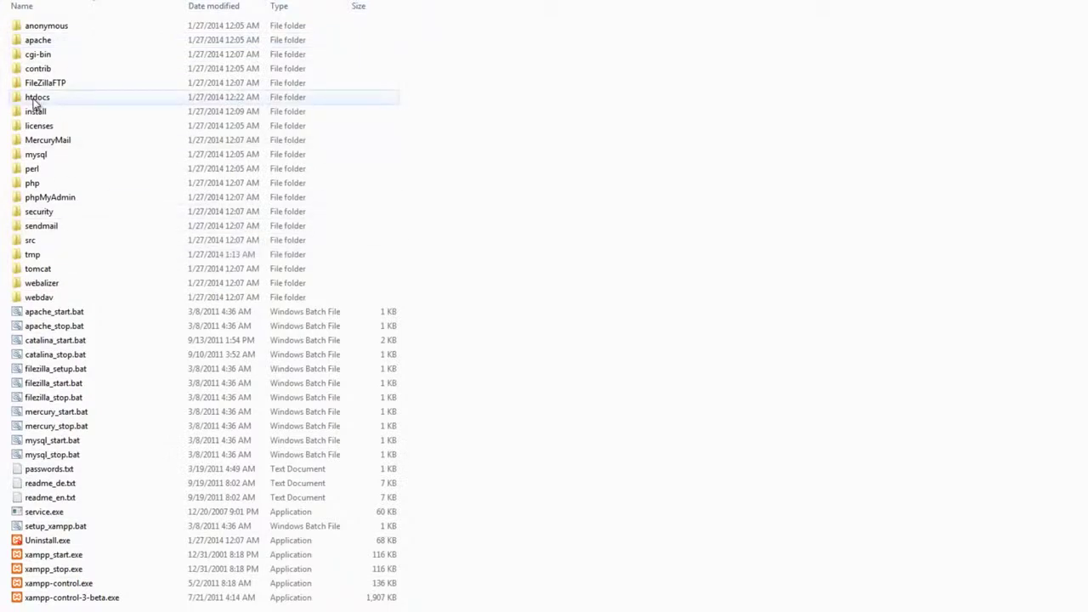
pyautogui.doubleClick(34, 101)
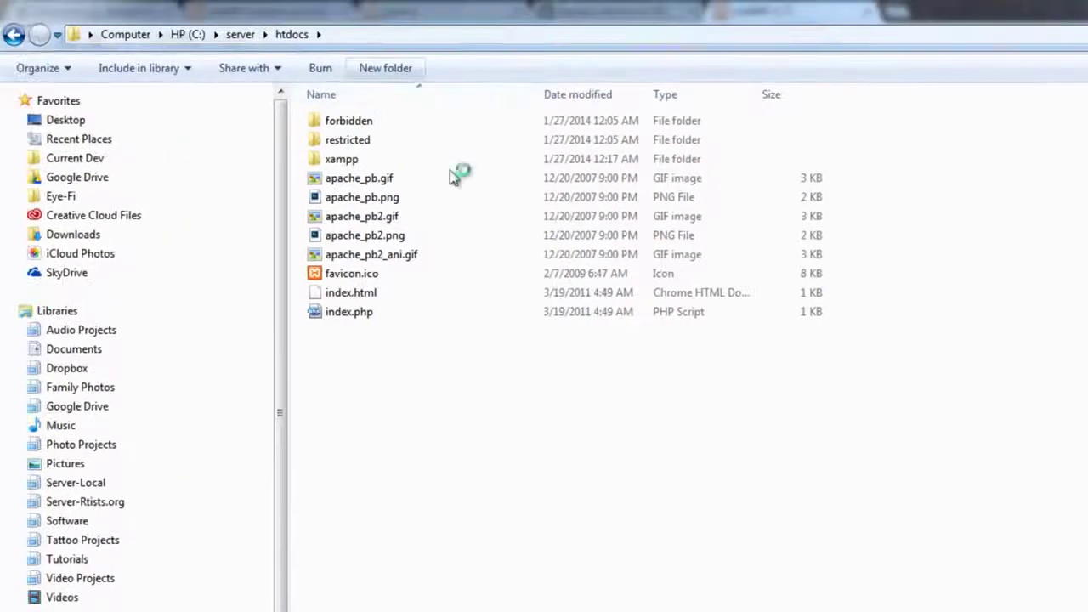
# Step: Create a folder named series inside htdocs and open it
pyautogui.click(403, 73)
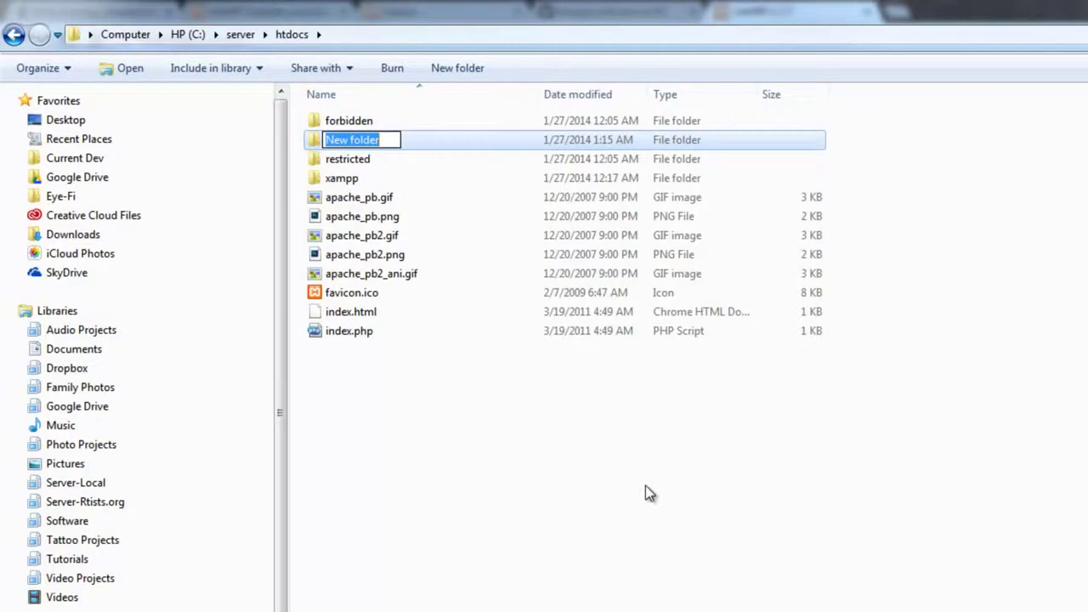
pyautogui.write('series')
pyautogui.press('Return')
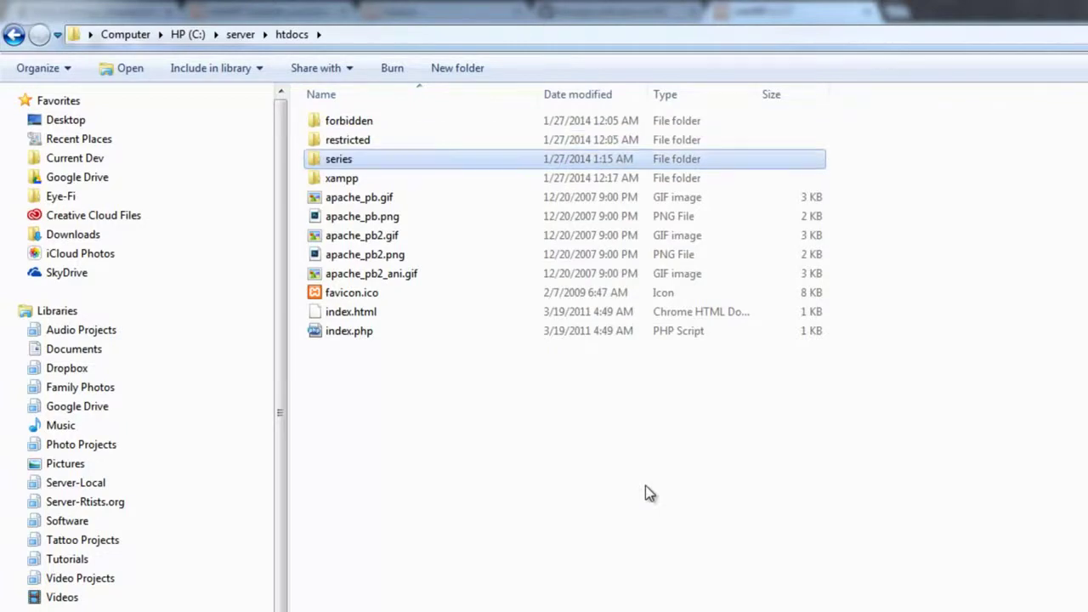
pyautogui.press('Return')
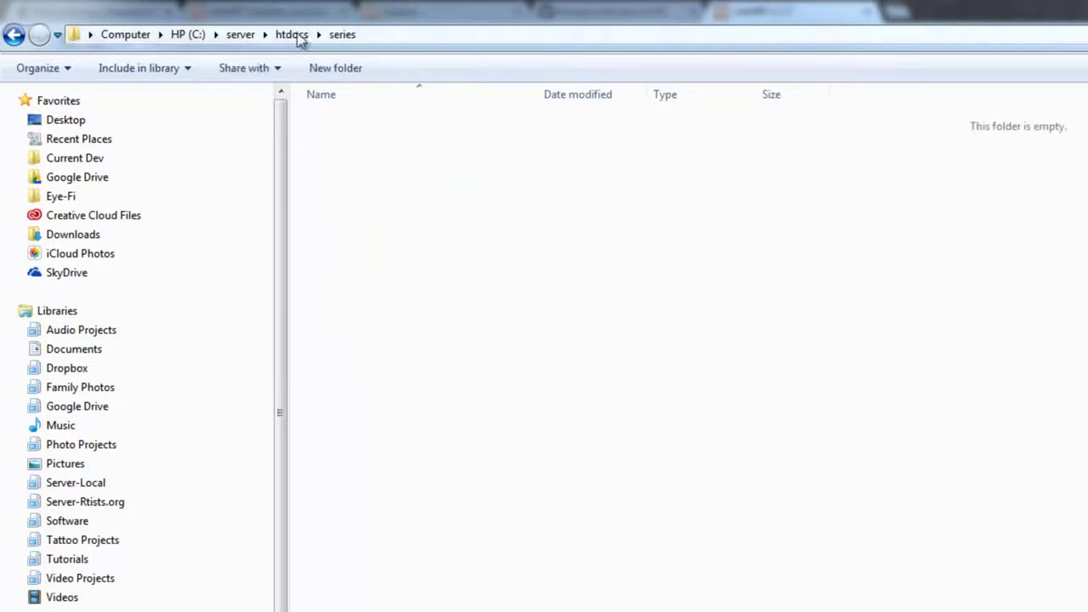
# Step: Create a folder named dynamic inside the series folder and open it
pyautogui.click(338, 70)
pyautogui.write('dynamic')
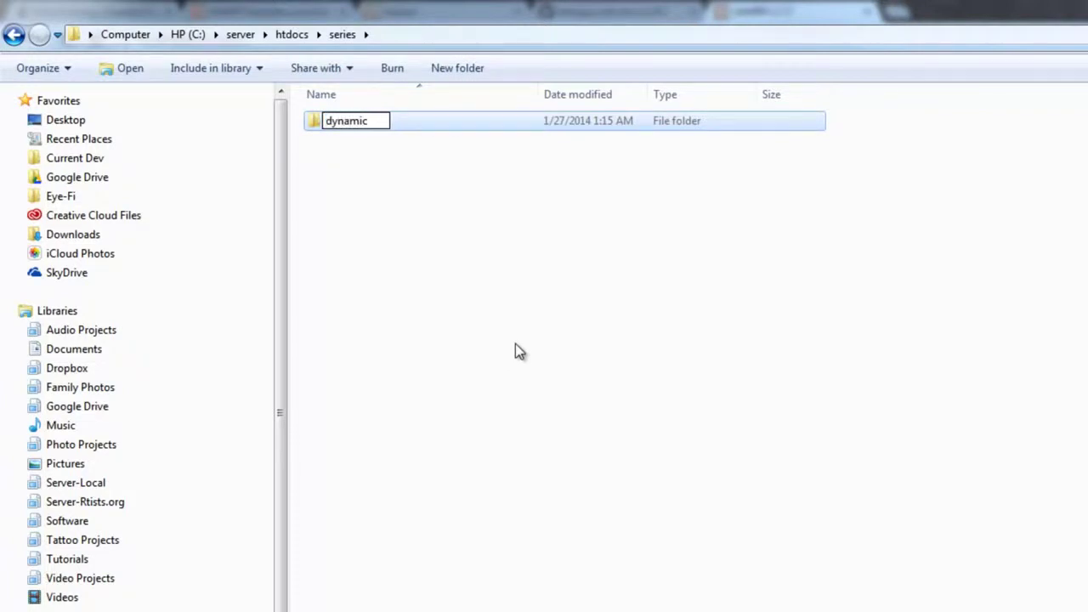
pyautogui.press('Return')
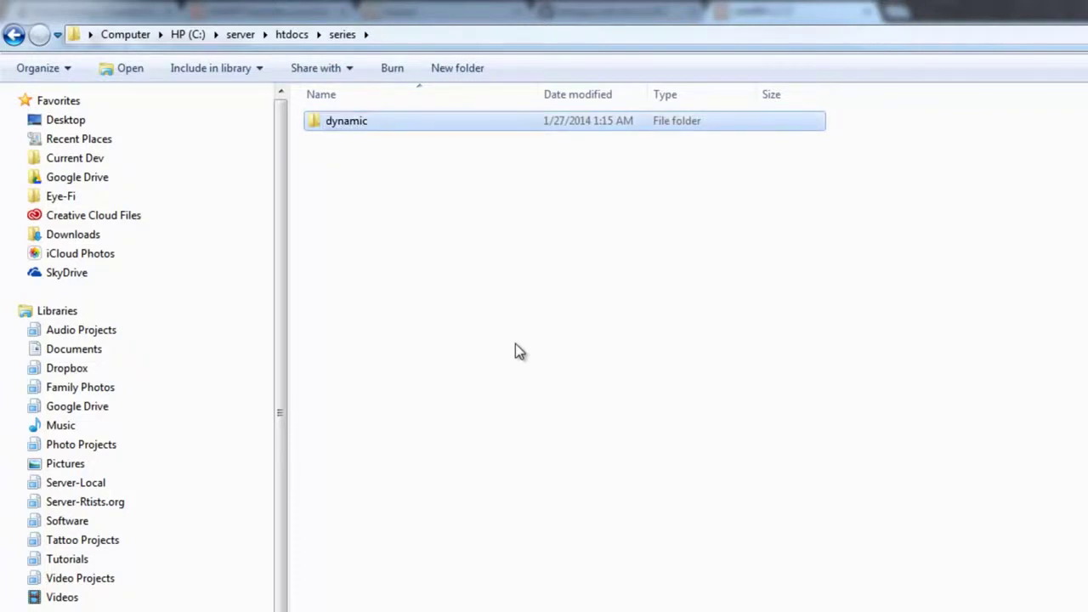
pyautogui.press('Return')
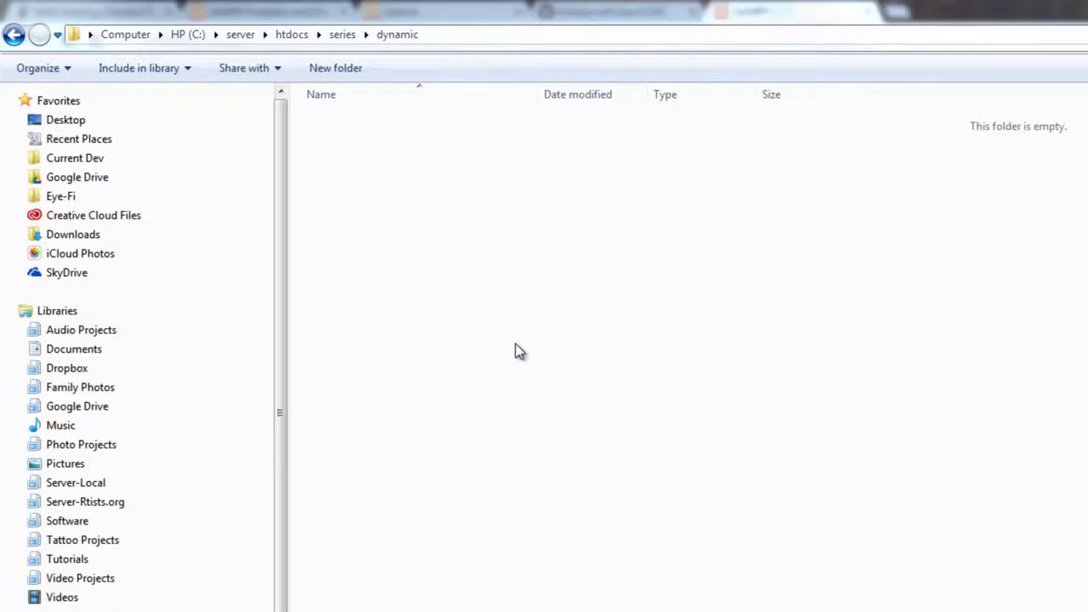
# Step: Switch to Chrome, load localhost/series and open its dynamic directory listing
pyautogui.hotkey('alt', 'Tab')
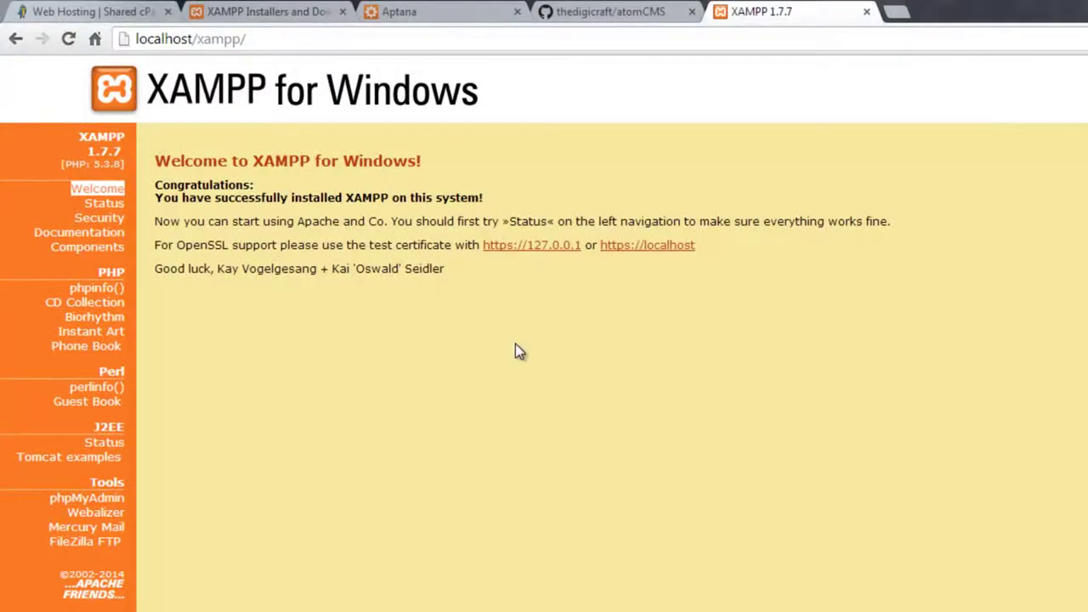
pyautogui.click(195, 41)
pyautogui.click(197, 40)
pyautogui.moveTo(197, 40); pyautogui.dragTo(332, 40)
pyautogui.write('series')
pyautogui.press('Return')
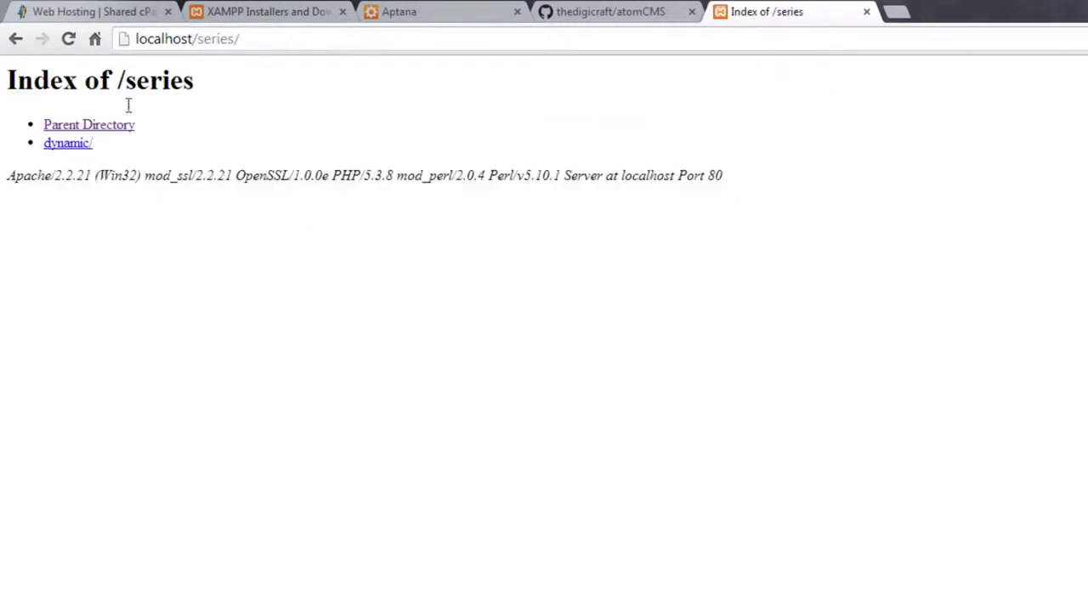
pyautogui.click(75, 146)
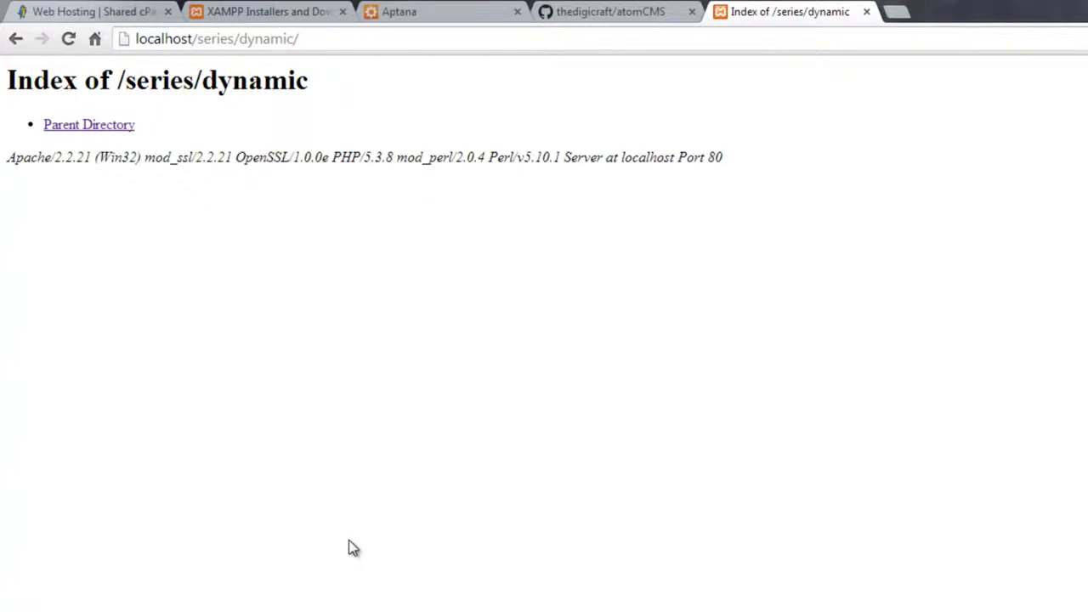
# Step: Replace the series/dynamic path in the address to load localhost/phpmyadmin/
pyautogui.moveTo(198, 39); pyautogui.dragTo(389, 44)
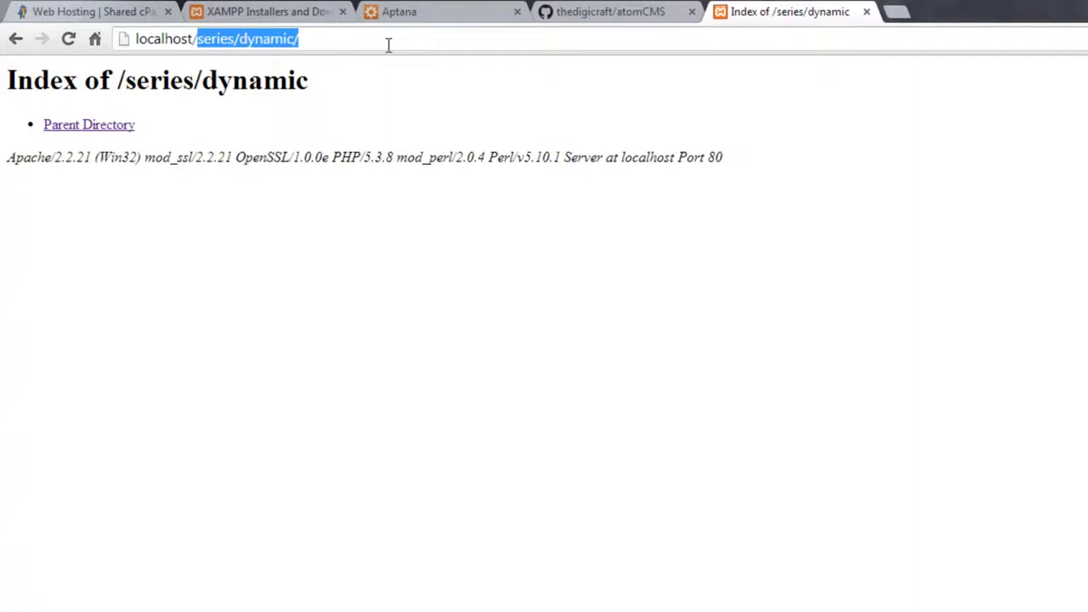
pyautogui.write('php')
pyautogui.press('Down')
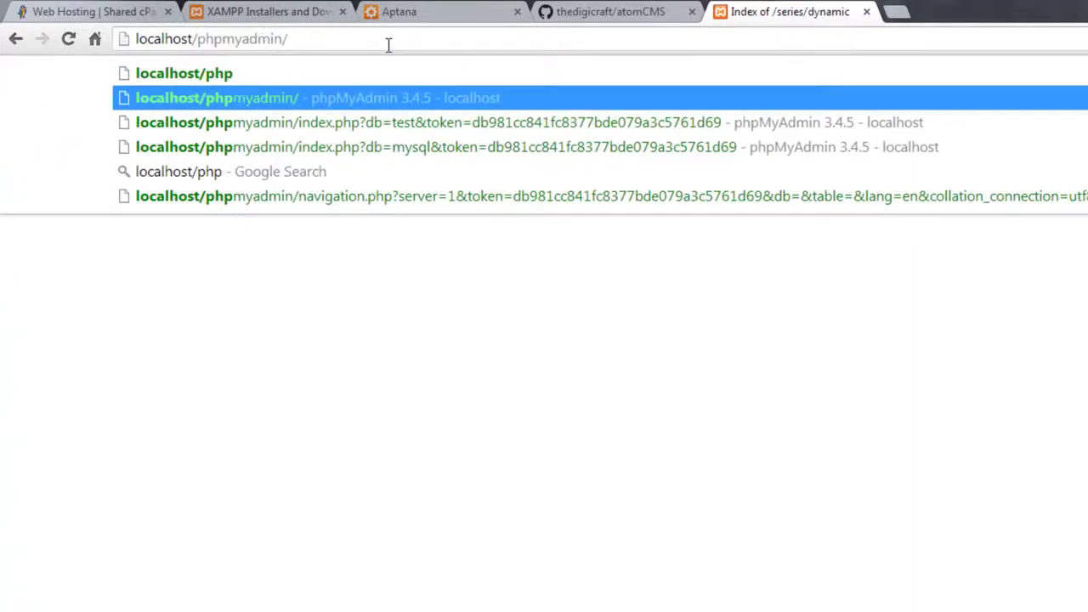
pyautogui.press('Return')
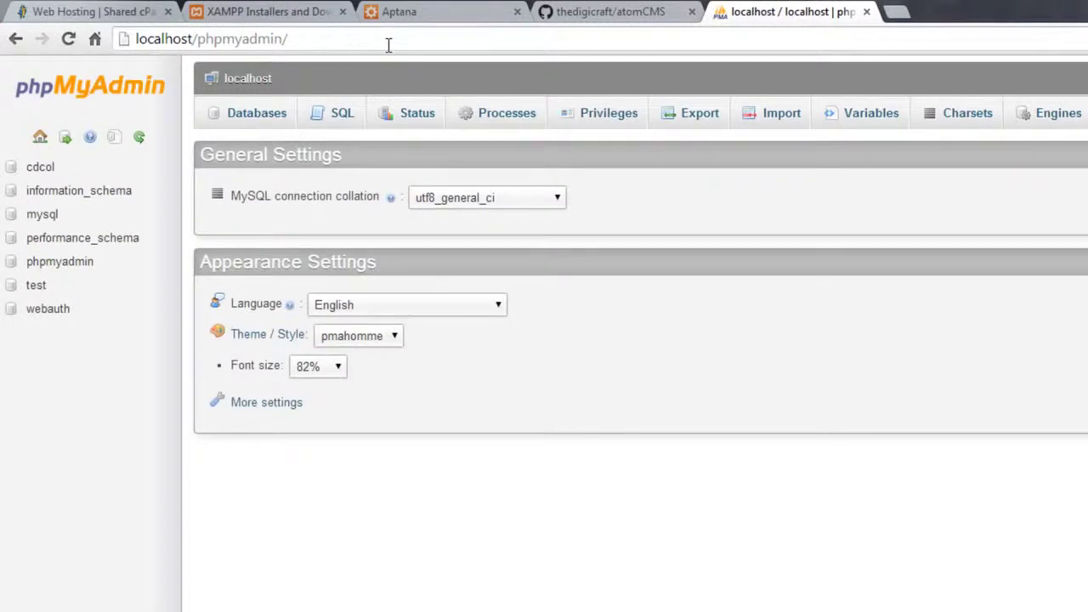
# Step: View the home page of the Aptana website
pyautogui.click(395, 11)
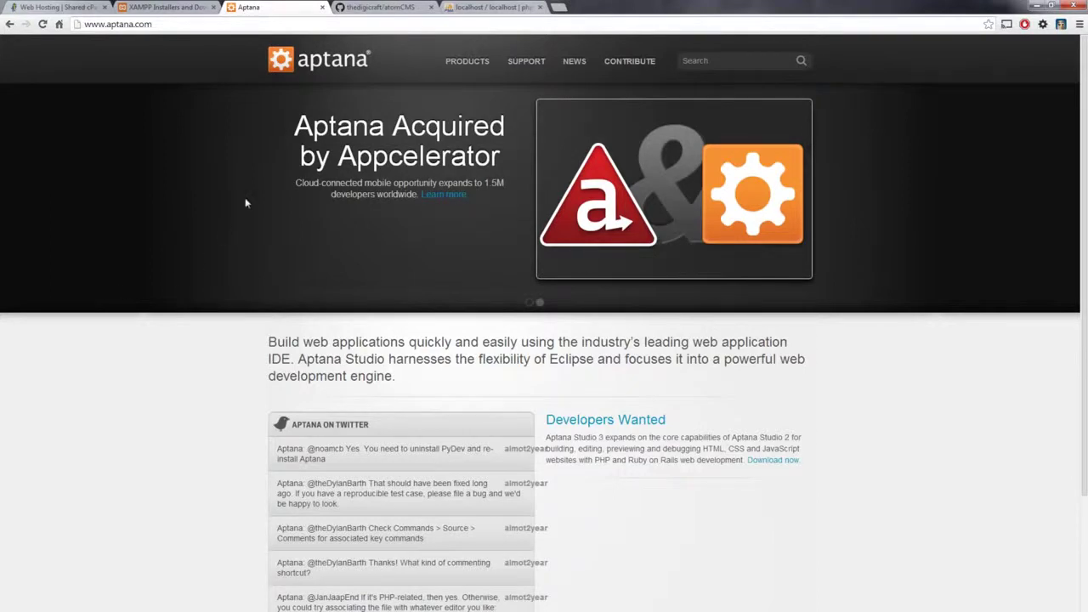
pyautogui.click(341, 70)
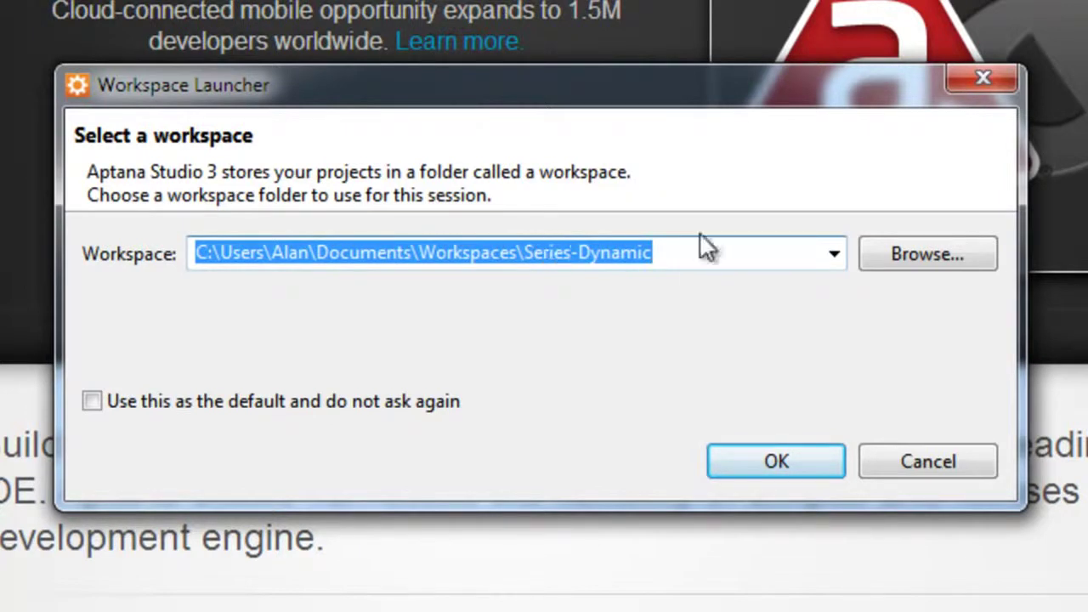
# Step: Set the Aptana Studio workspace to the C:\server\htdocs\series\dynamic folder and launch the session with it
pyautogui.click(903, 252)
pyautogui.scroll(-5, 908, 255)
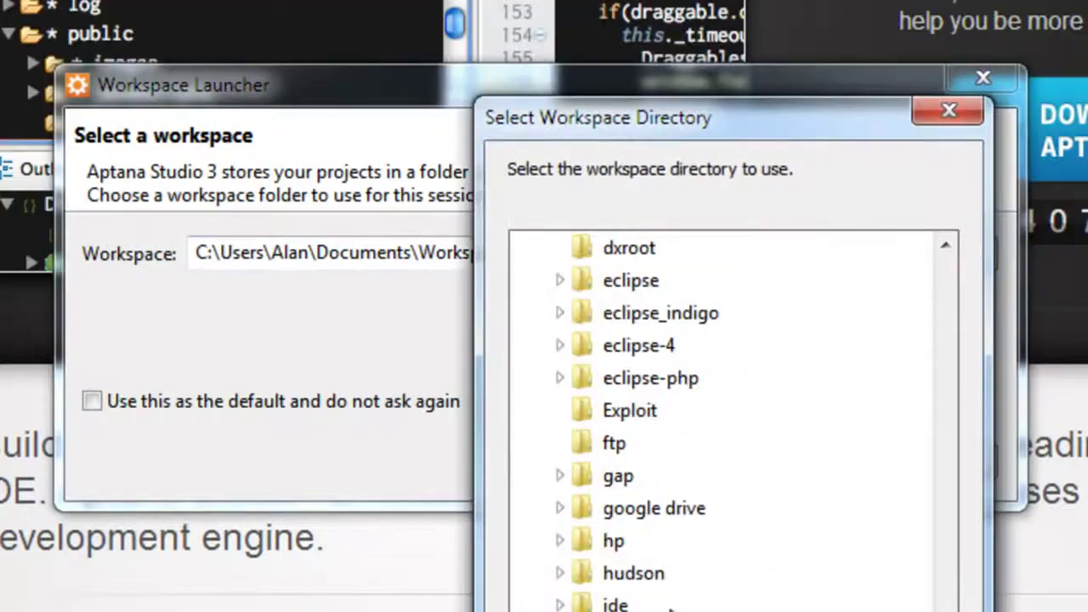
pyautogui.scroll(-4, 586, 518)
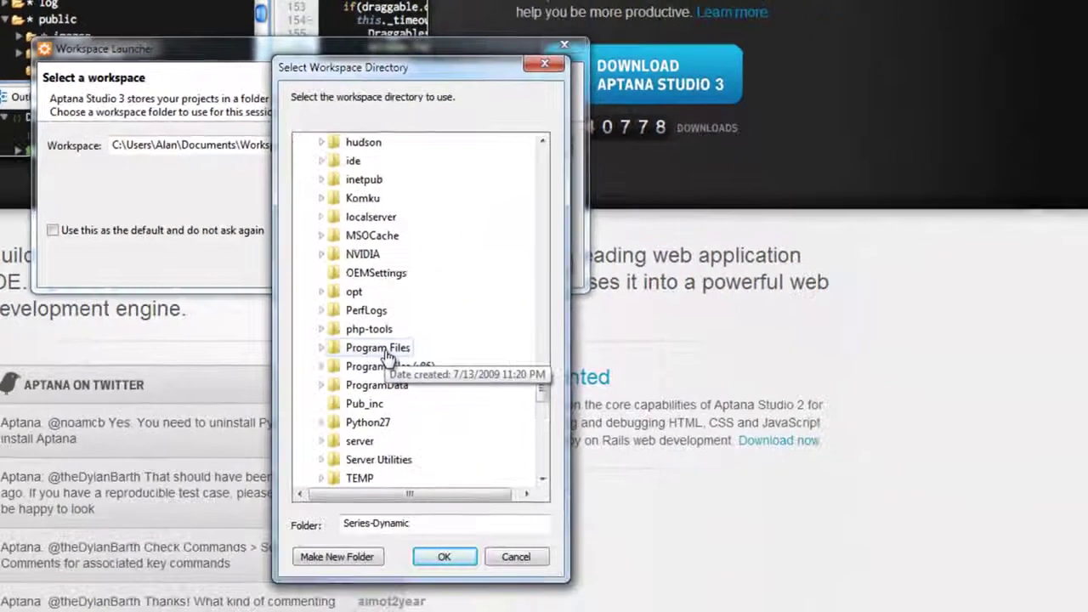
pyautogui.scroll(-3, 387, 355)
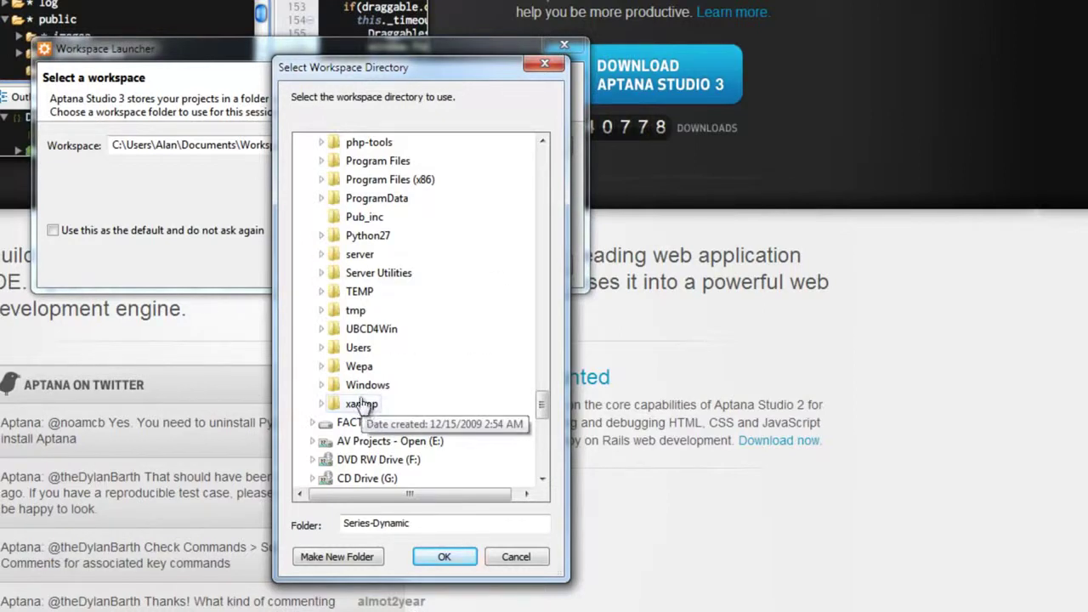
pyautogui.click(322, 255)
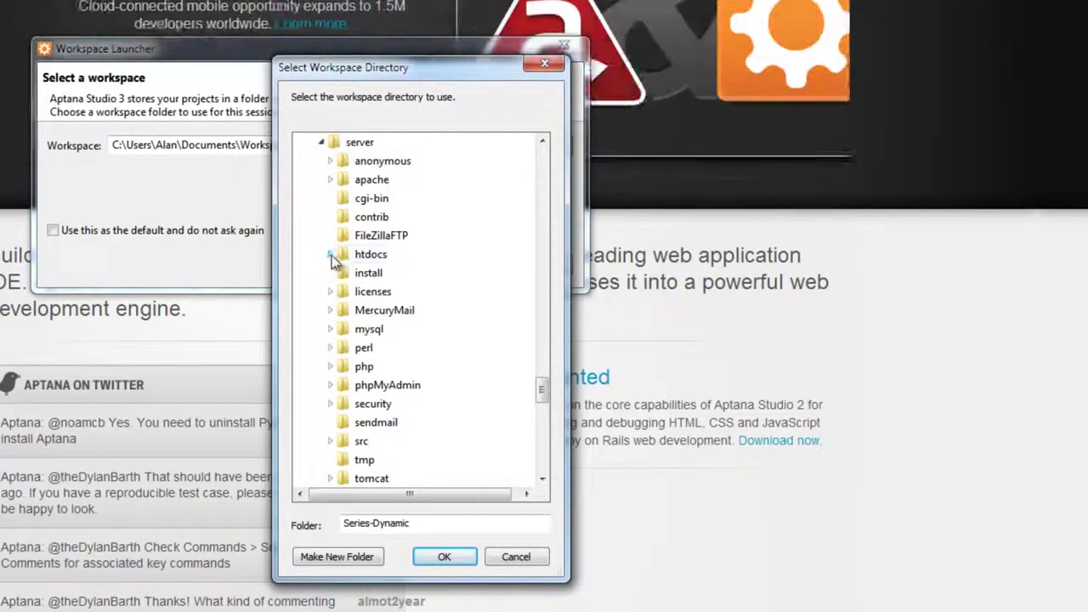
pyautogui.click(330, 255)
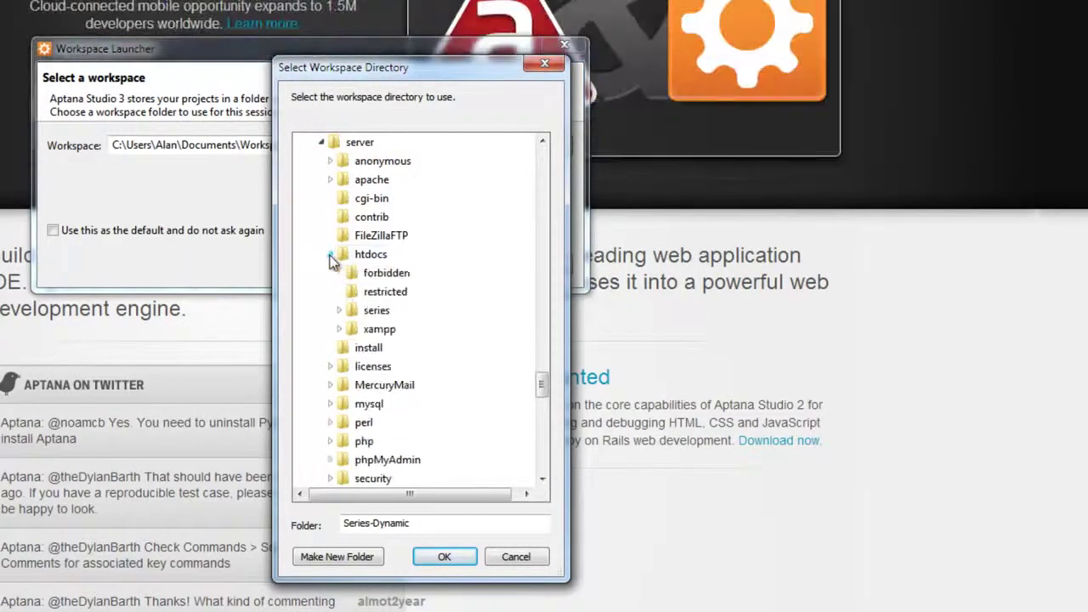
pyautogui.click(339, 311)
pyautogui.click(391, 331)
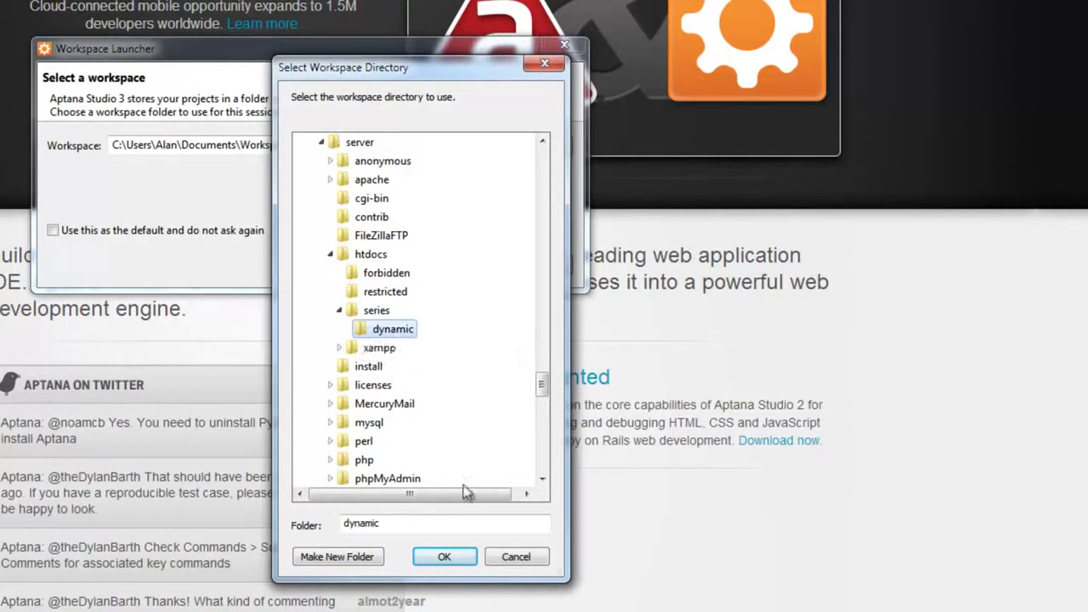
pyautogui.click(444, 558)
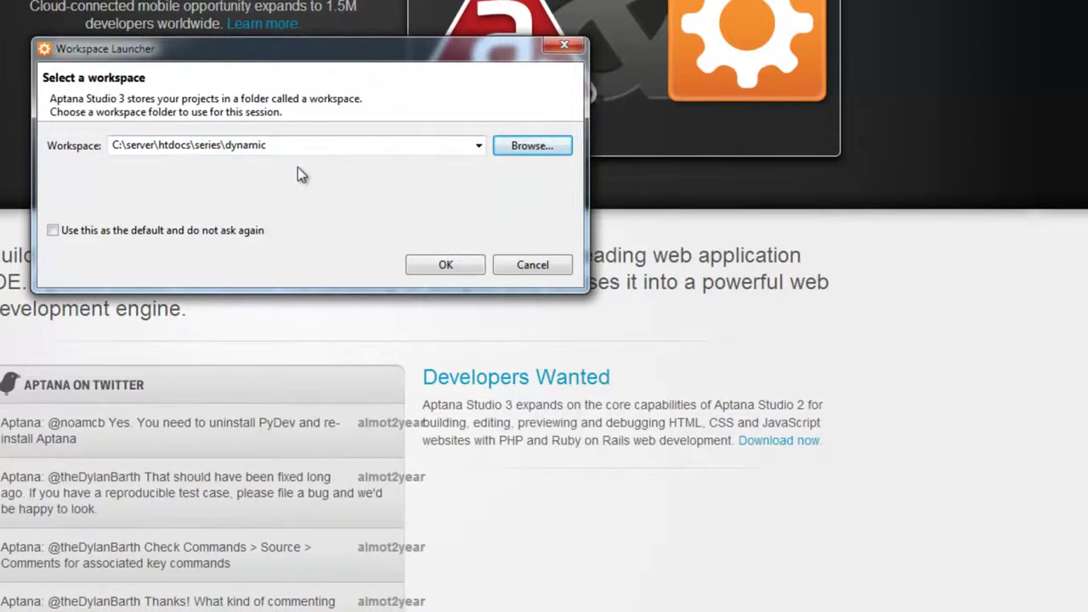
pyautogui.click(452, 265)
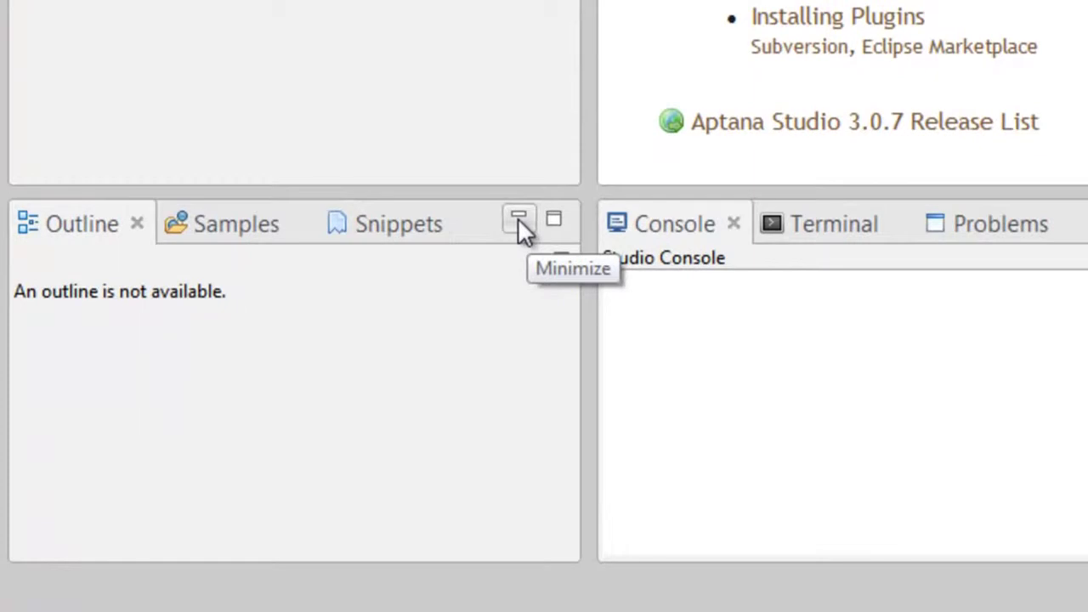
# Step: Minimize the Outline view group and the Console view group to enlarge the workspace area
pyautogui.click(519, 220)
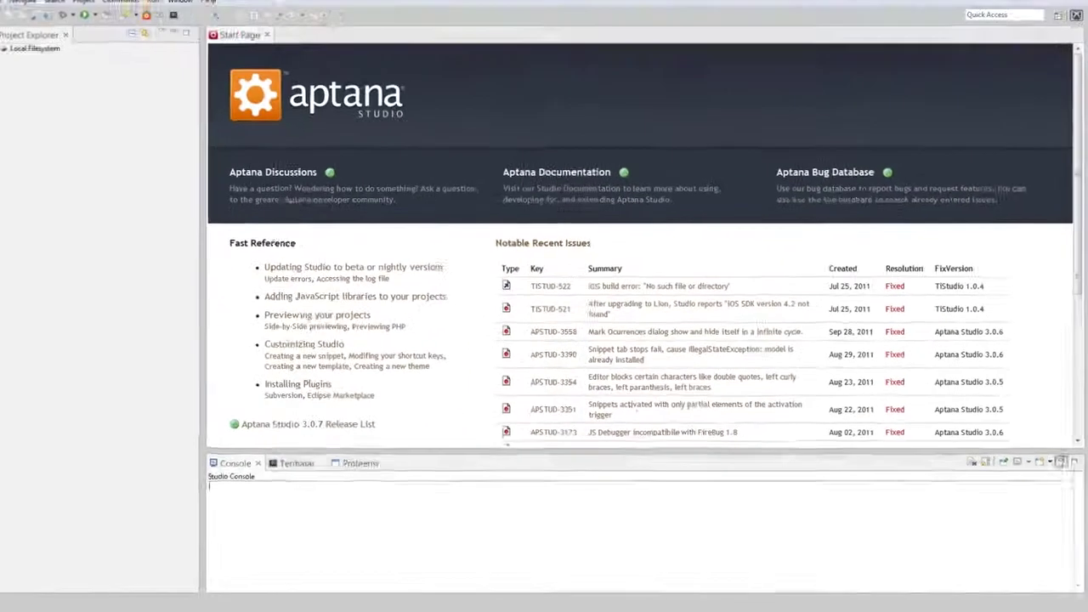
pyautogui.click(1052, 416)
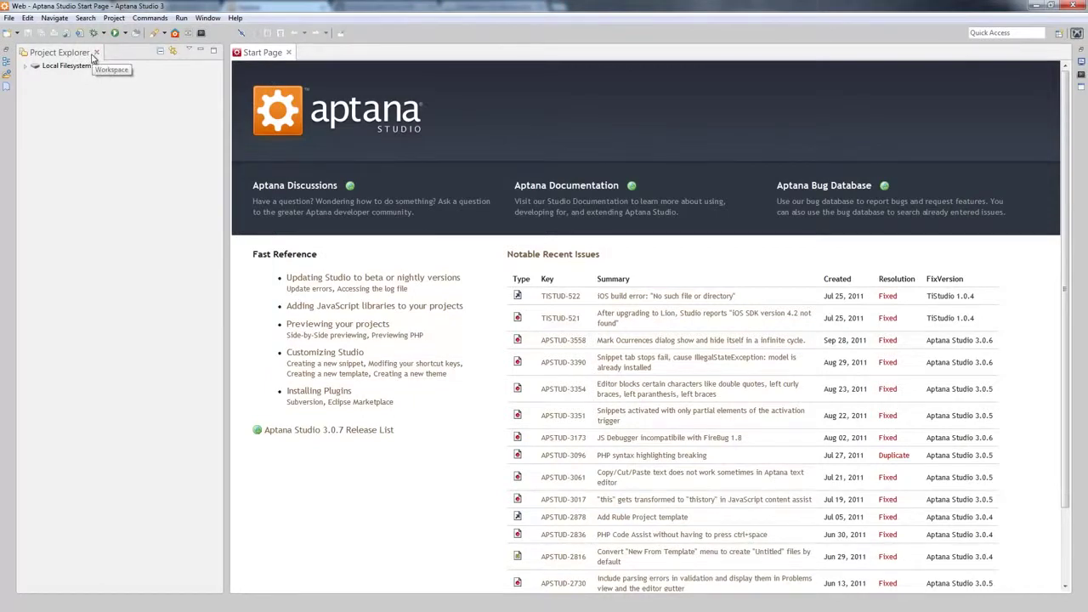
# Step: Create a new PHP project named AtomCMS in the default location
pyautogui.click(9, 17)
pyautogui.moveTo(85, 31)
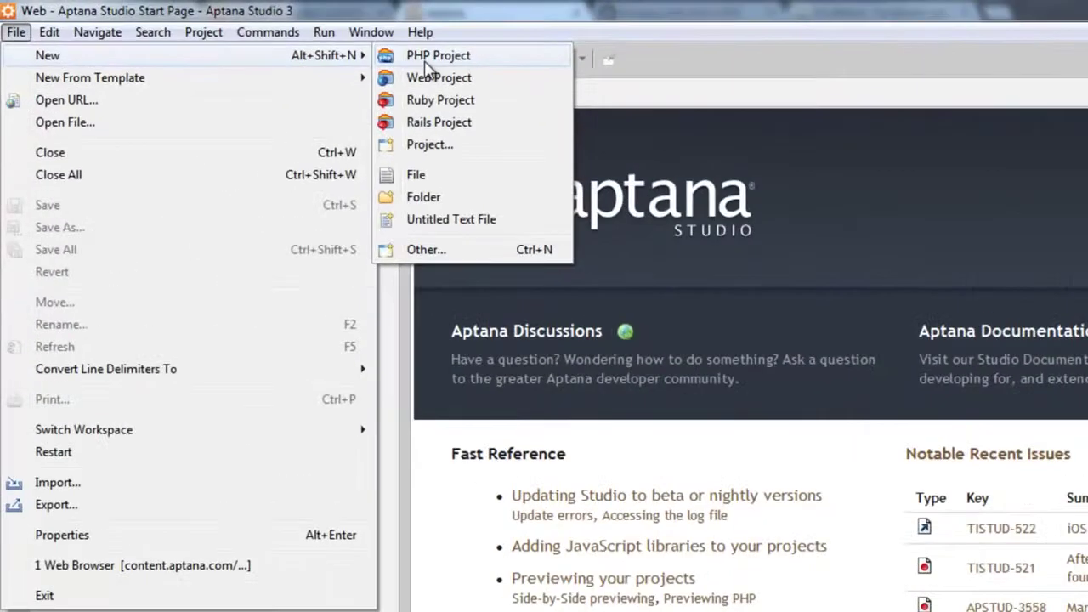
pyautogui.click(424, 55)
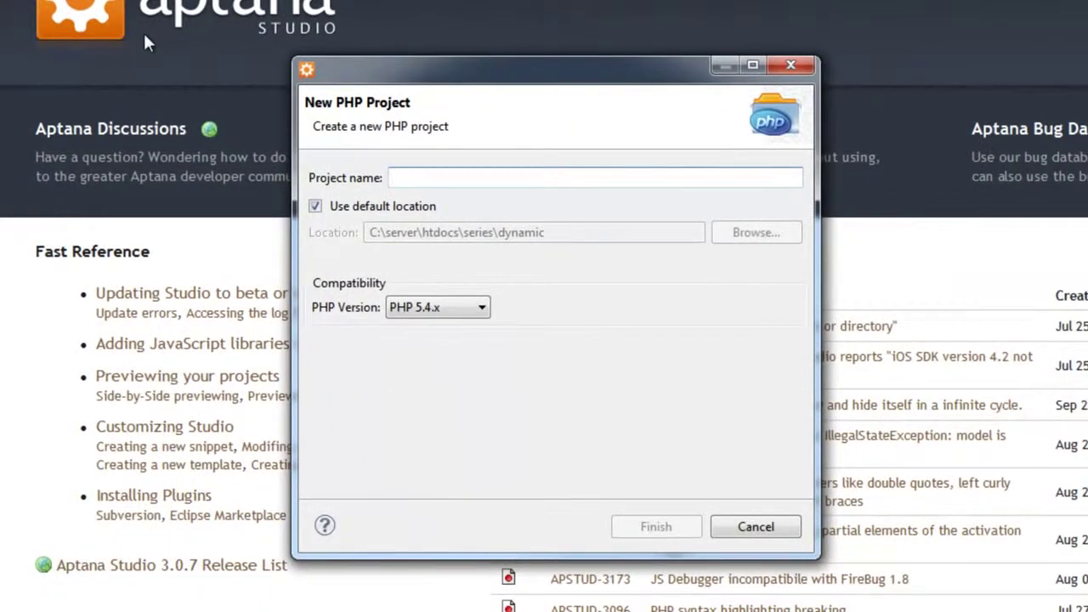
pyautogui.write('Atom')
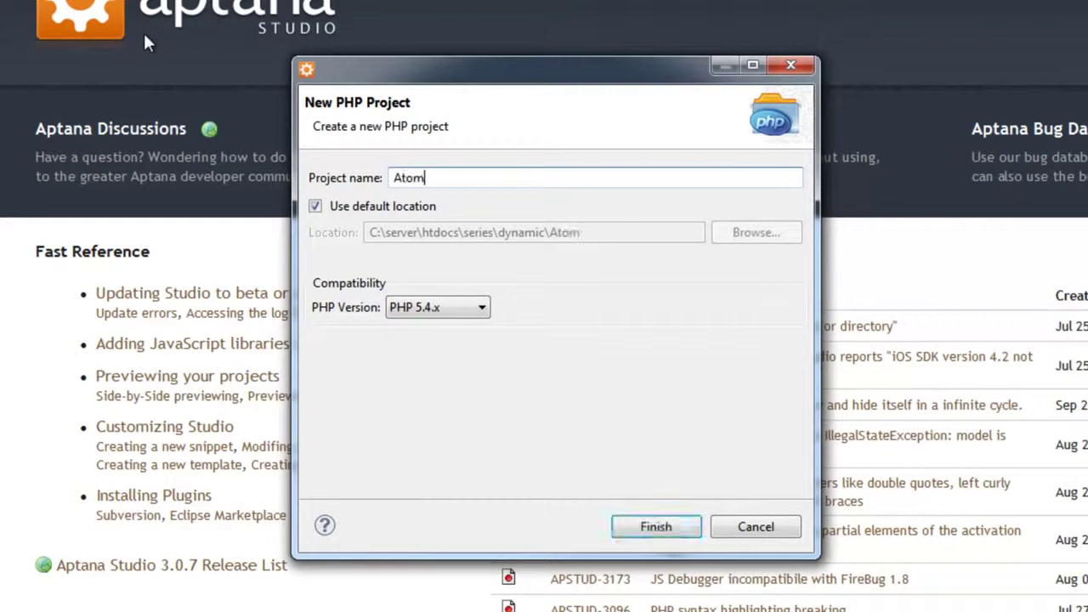
pyautogui.write('CMS')
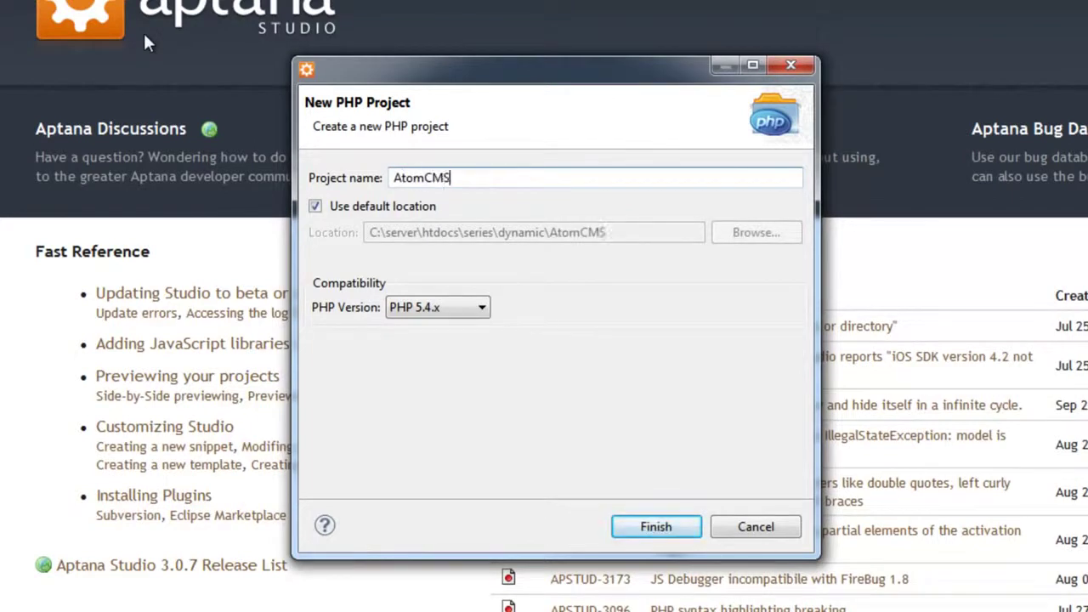
pyautogui.click(656, 527)
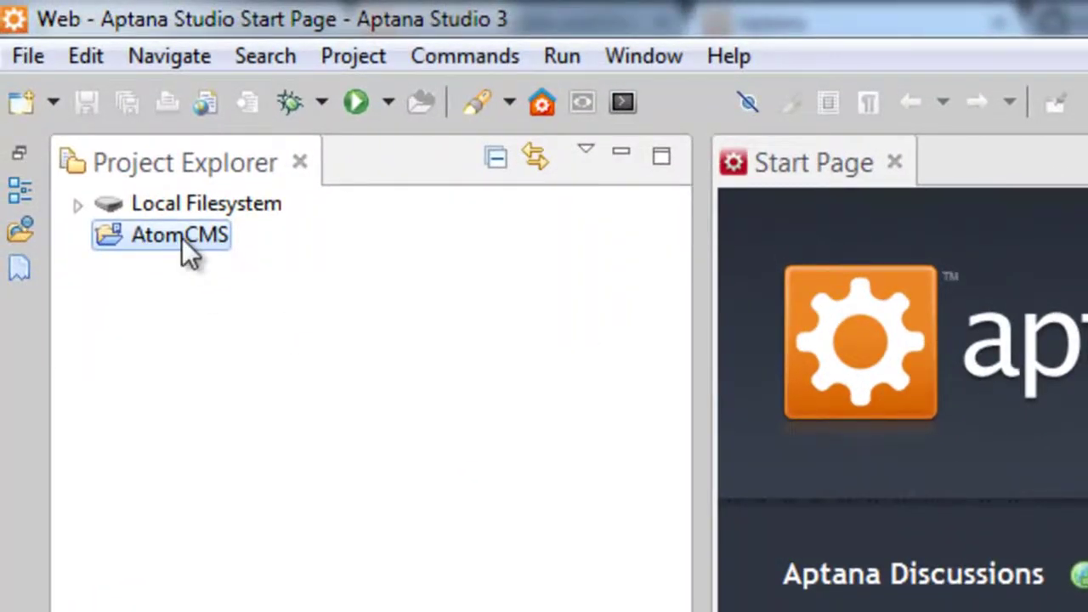
# Step: Create a new file named index.php inside the AtomCMS project
pyautogui.rightClick(182, 238)
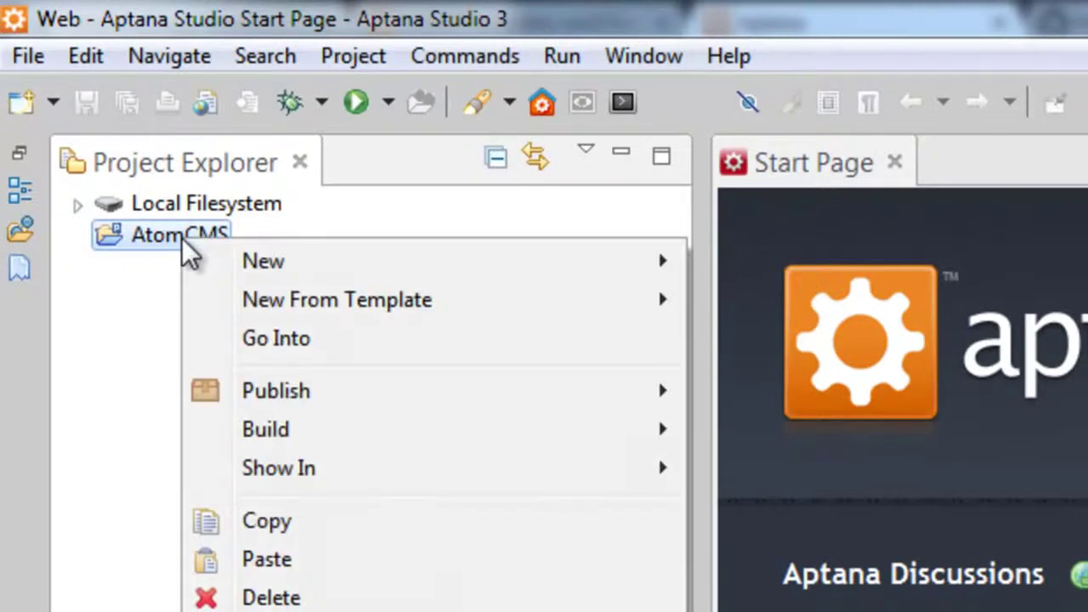
pyautogui.moveTo(283, 250)
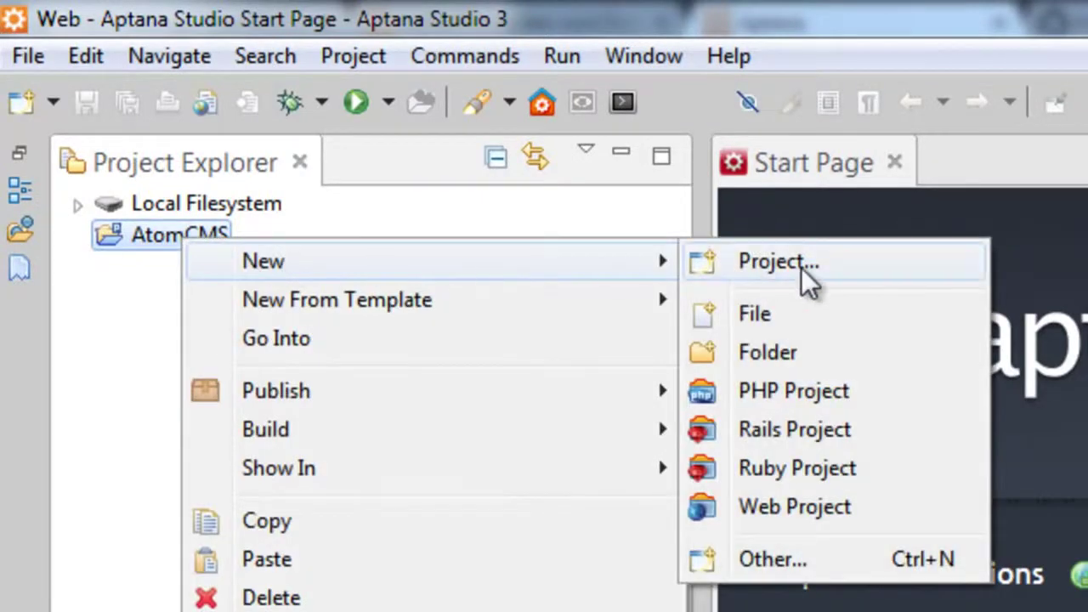
pyautogui.click(832, 312)
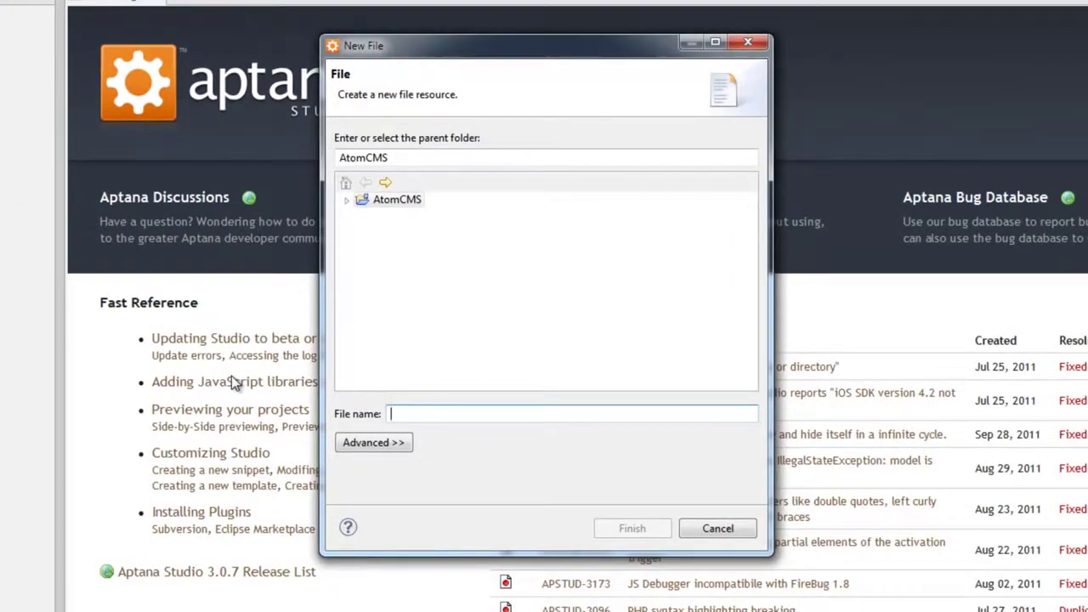
pyautogui.write('in')
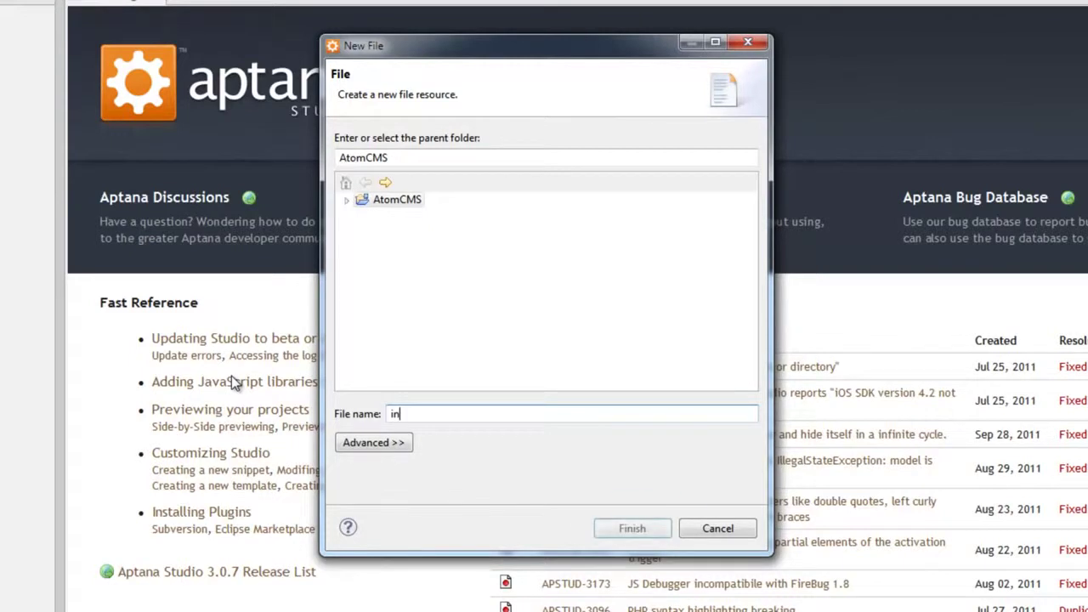
pyautogui.write('dex.php')
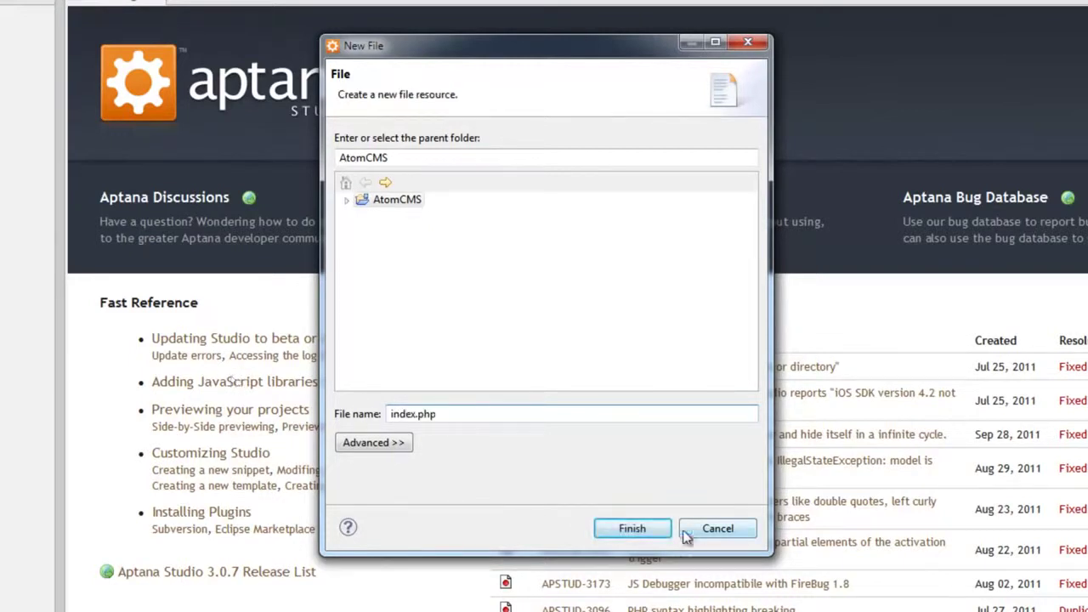
pyautogui.click(634, 528)
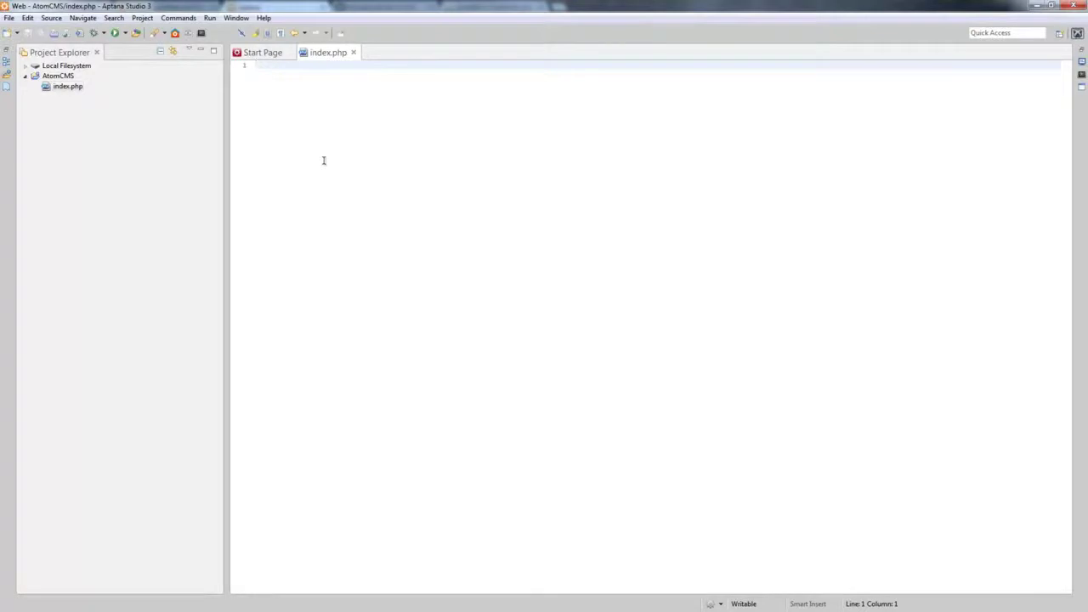
# Step: Add the opening <?php and closing ?> tags to index.php, with blank lines between them for code
pyautogui.write('<?')
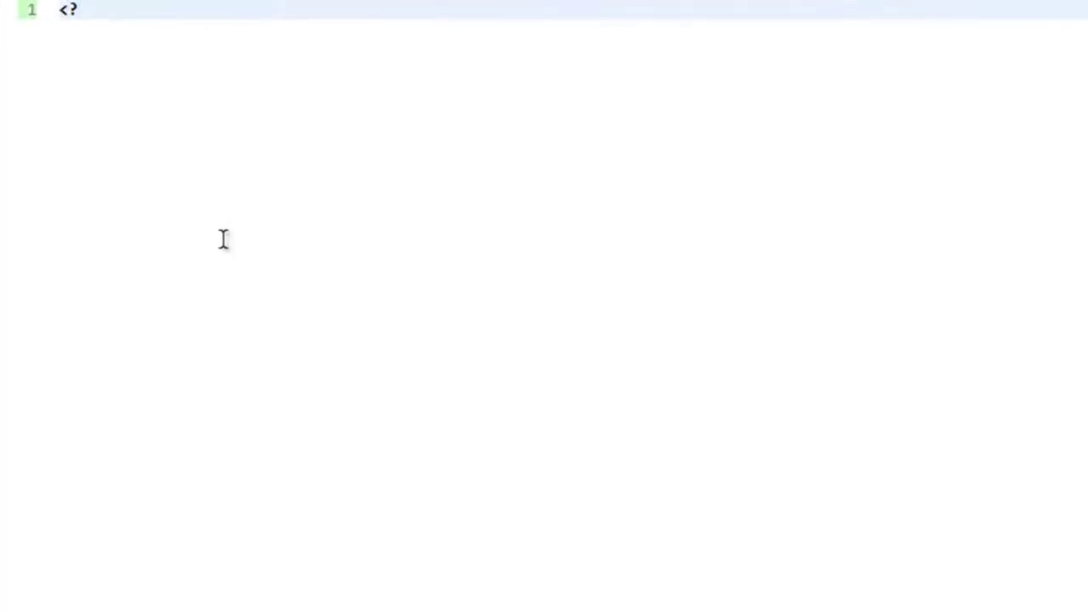
pyautogui.write('php')
pyautogui.press('Return')
pyautogui.press('Return')
pyautogui.press('Return')
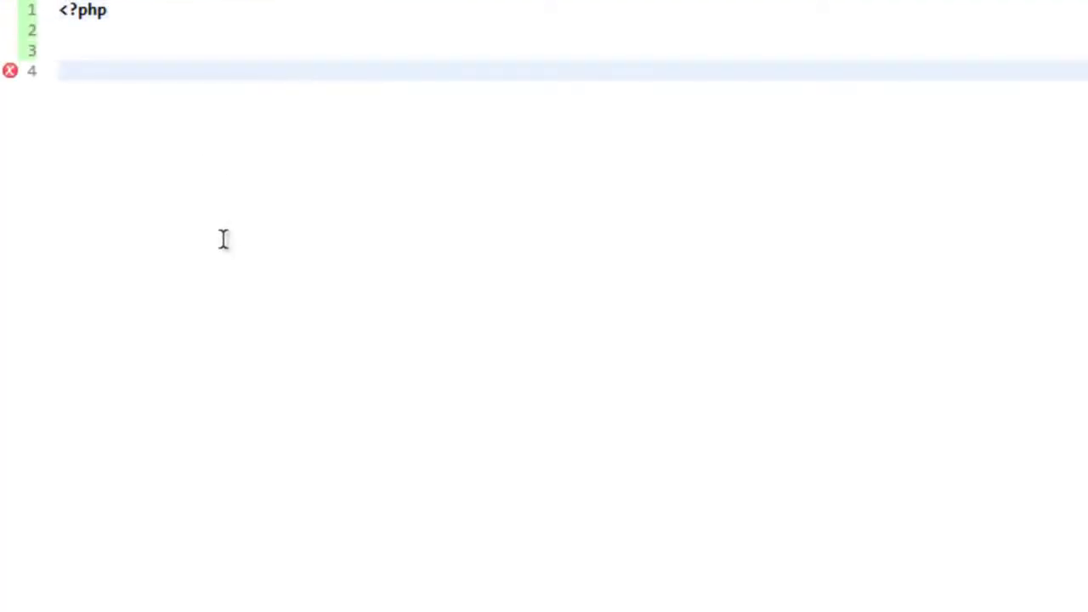
pyautogui.write('?>')
pyautogui.press('Up')
pyautogui.press('Up')
pyautogui.press('Return')
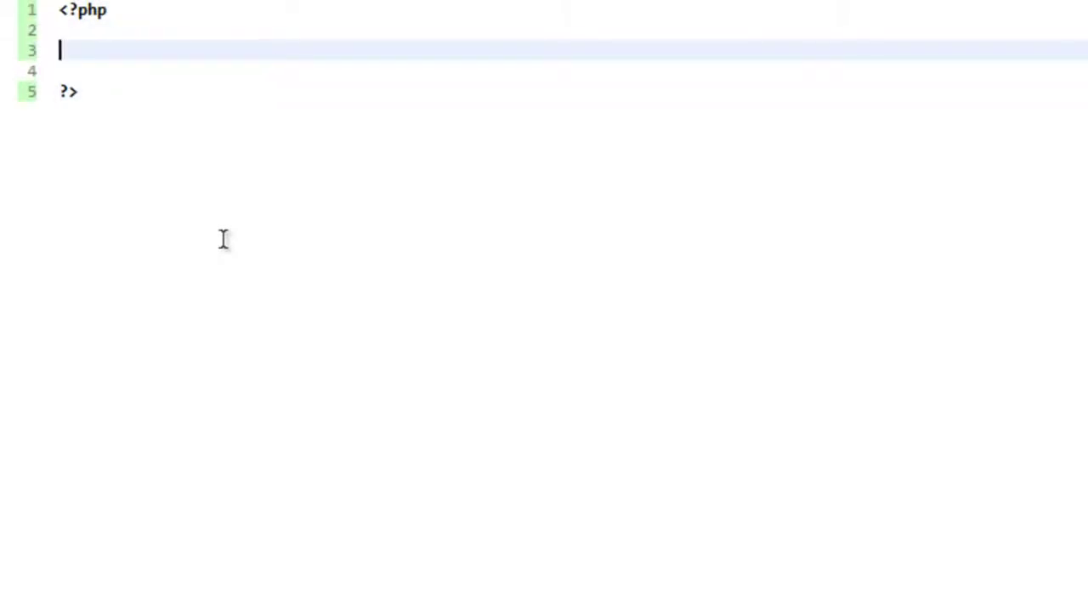
# Step: Write the statement echo 'Hello World'; on line 3 between the PHP tags
pyautogui.write('echo ')
pyautogui.write("'")
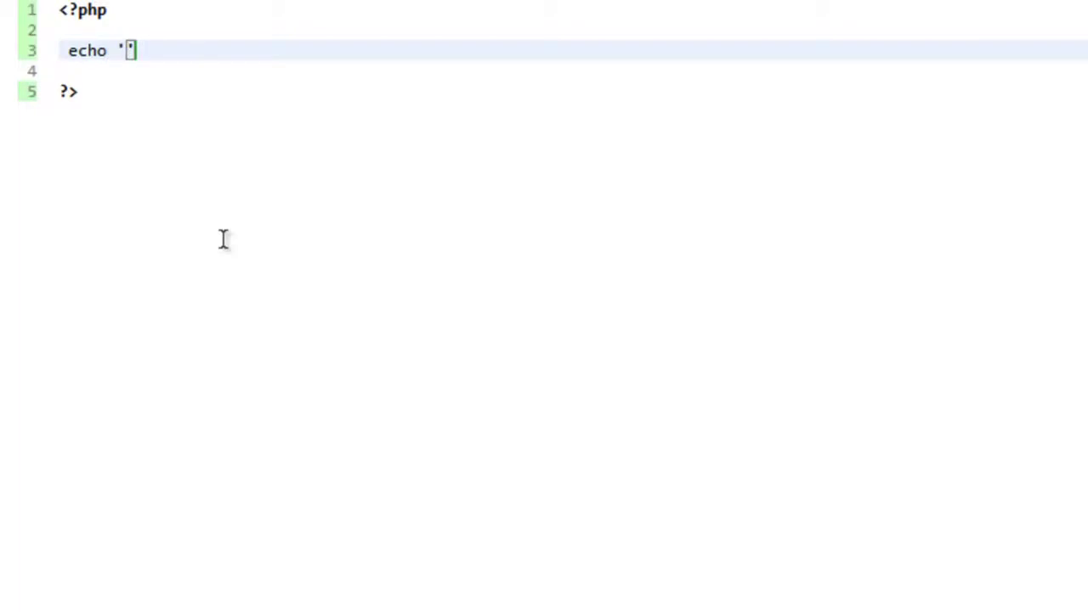
pyautogui.write('Hello Wor')
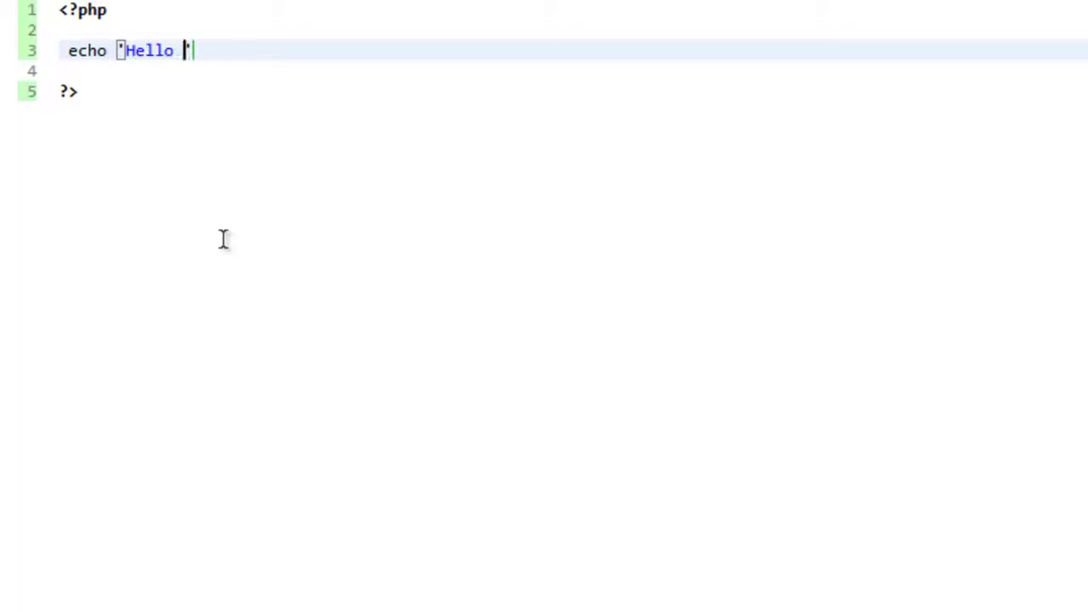
pyautogui.write("ld'")
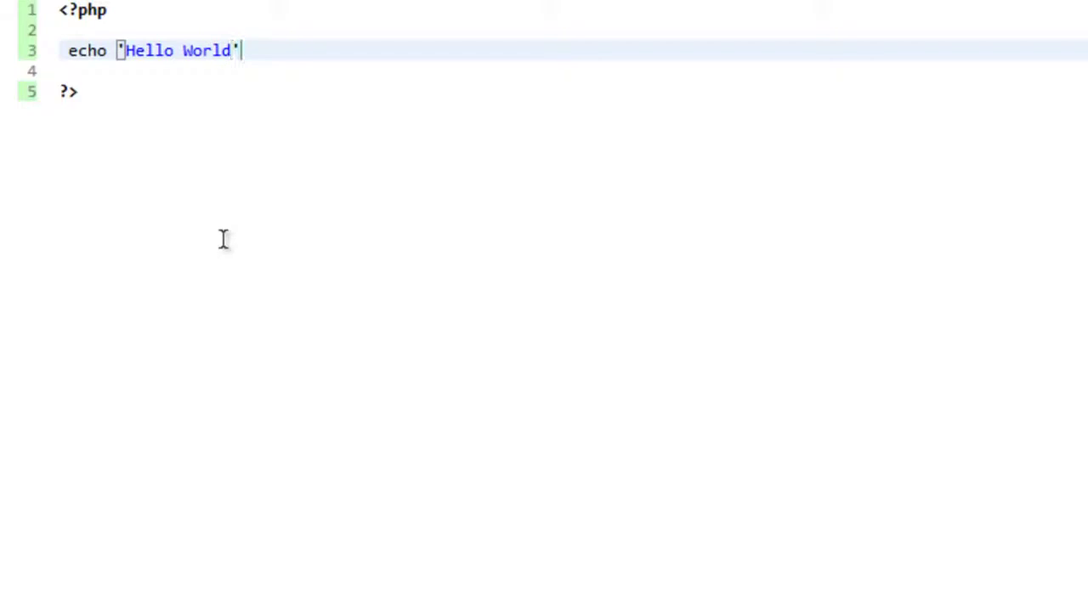
pyautogui.write(';')
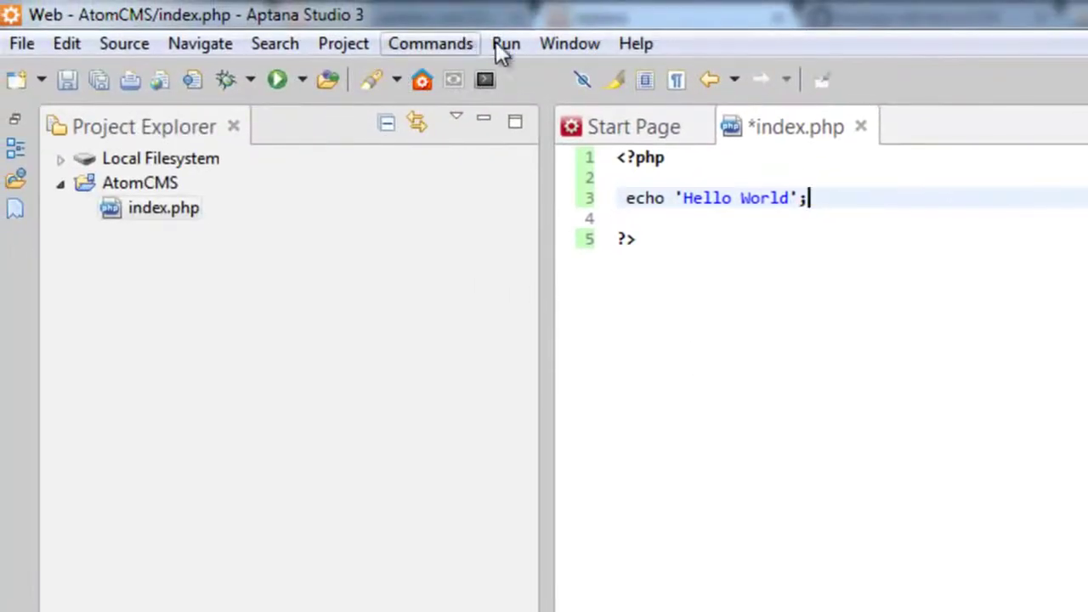
# Step: Set the Aptana Studio editor theme to Dreamweaver in the preferences and save index.php
pyautogui.click(578, 40)
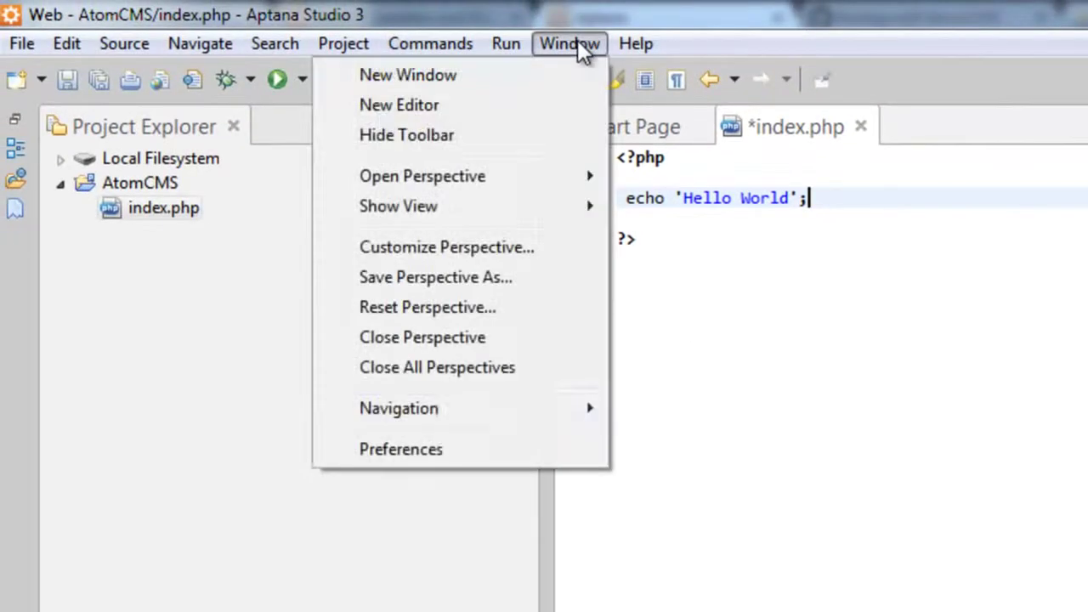
pyautogui.click(443, 446)
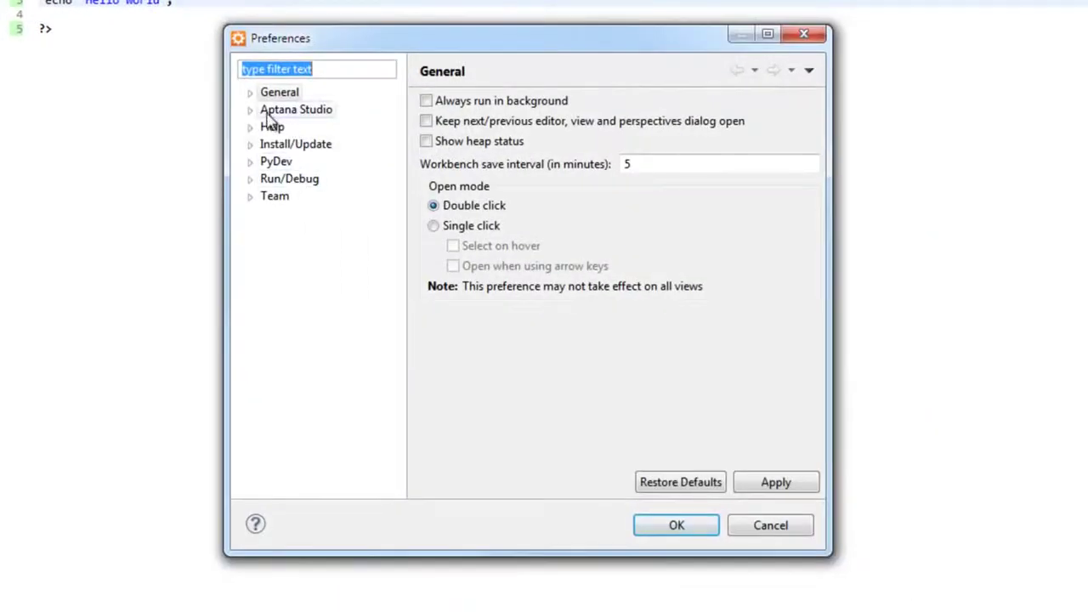
pyautogui.click(250, 110)
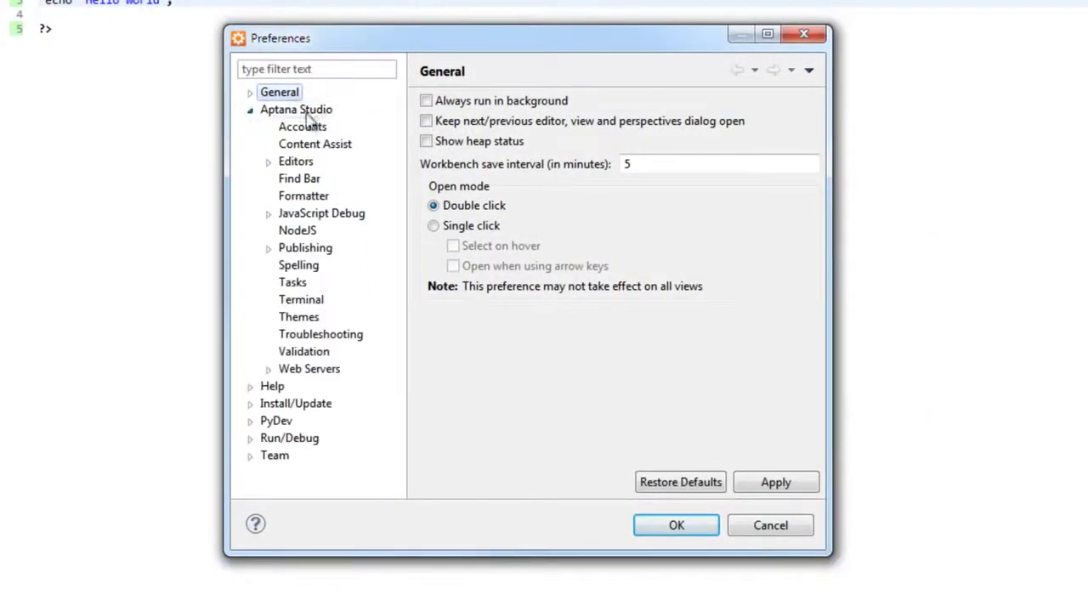
pyautogui.click(306, 315)
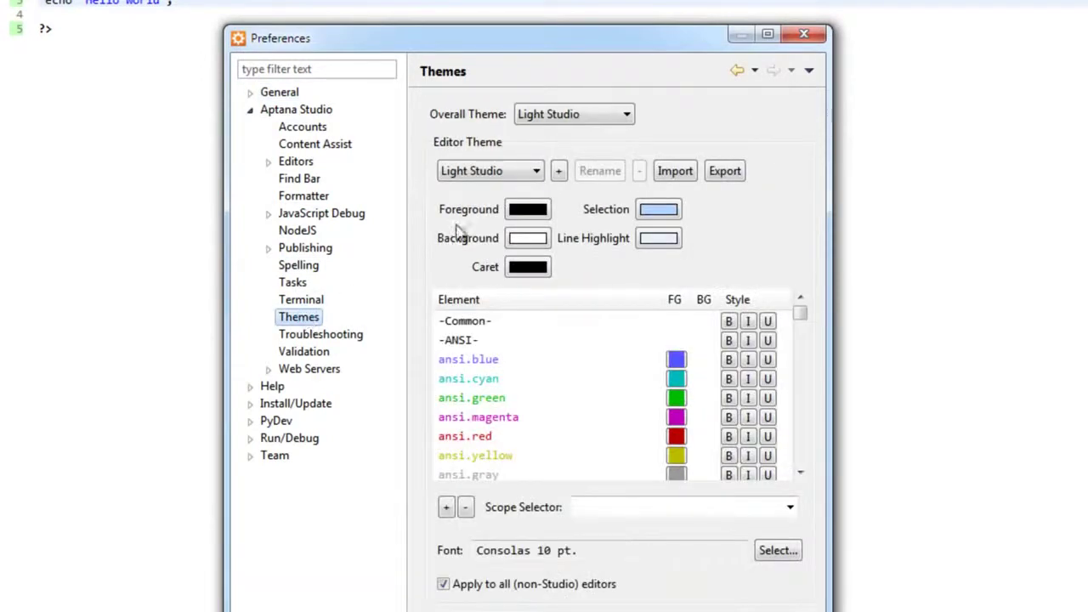
pyautogui.click(539, 173)
pyautogui.click(500, 206)
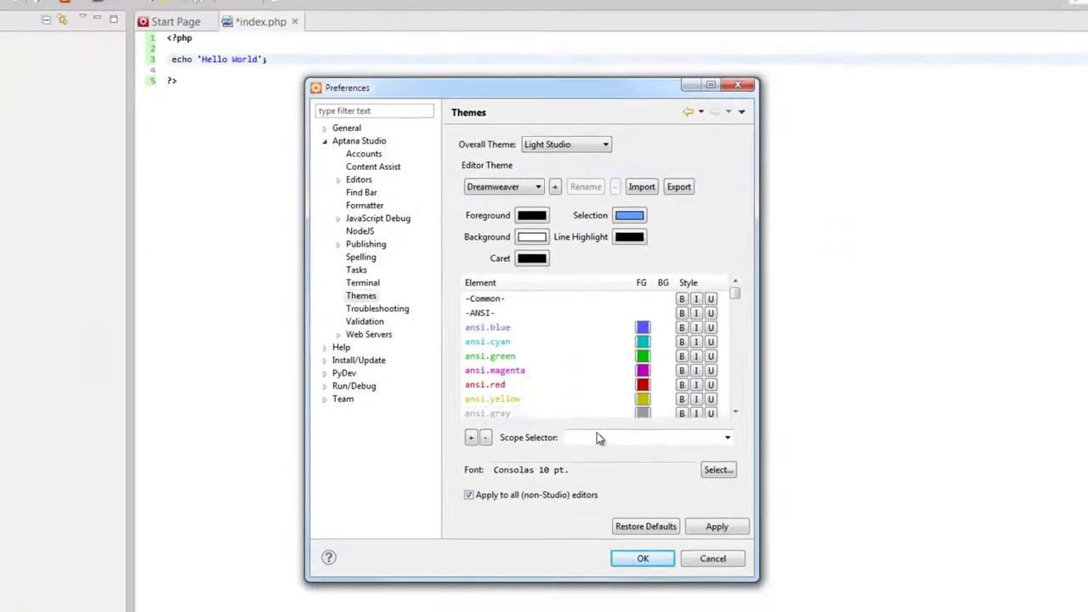
pyautogui.click(642, 557)
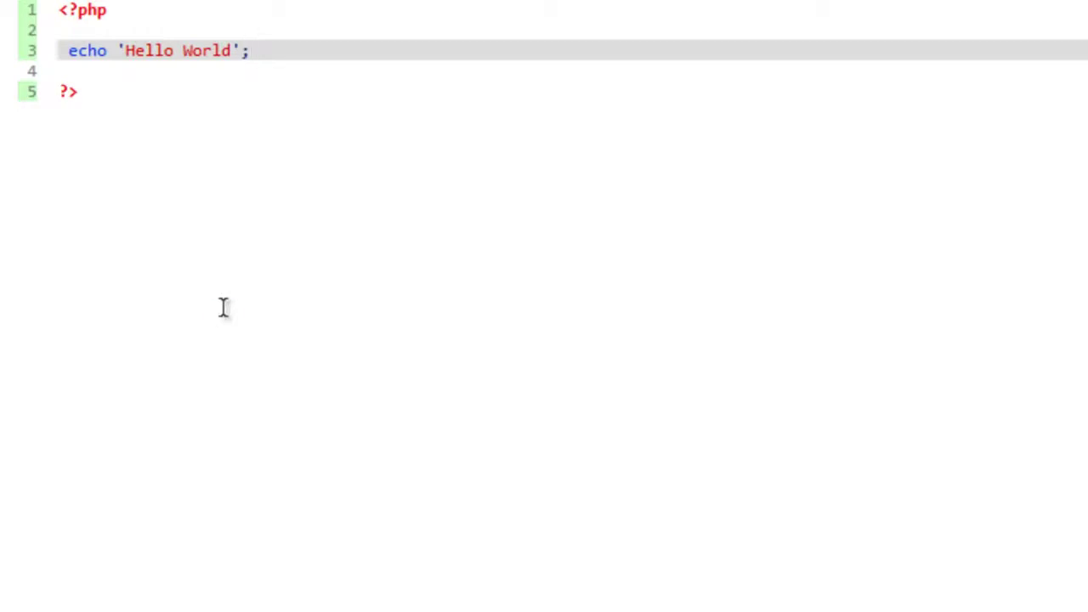
pyautogui.hotkey('ctrl', 's')
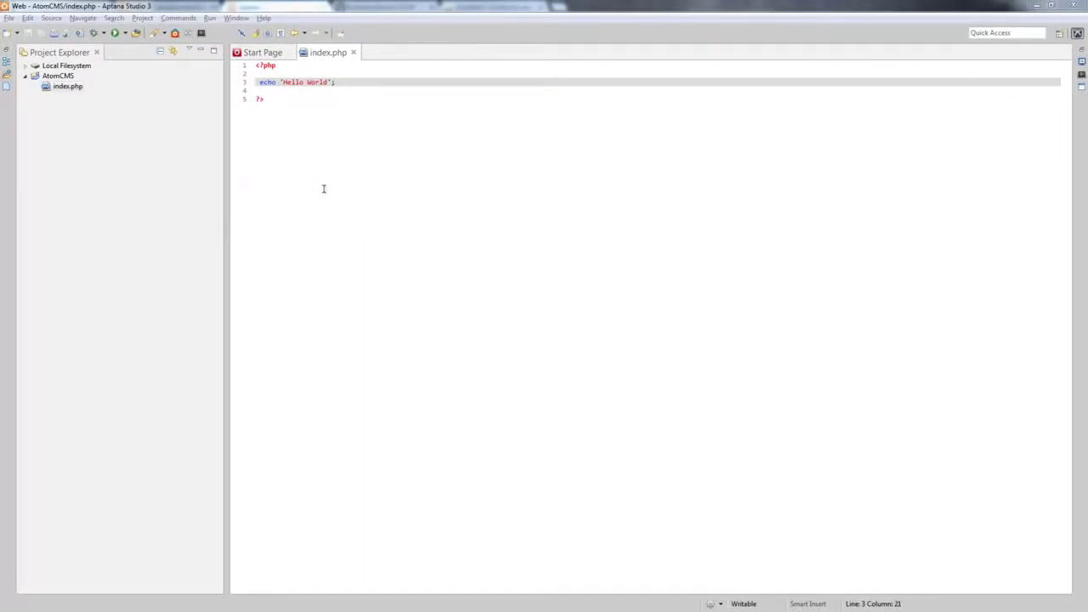
# Step: Switch to Chrome, browse to localhost/series in the phpMyAdmin tab, and open dynamic/AtomCMS to run the project's index page
pyautogui.hotkey('alt', 'Tab')
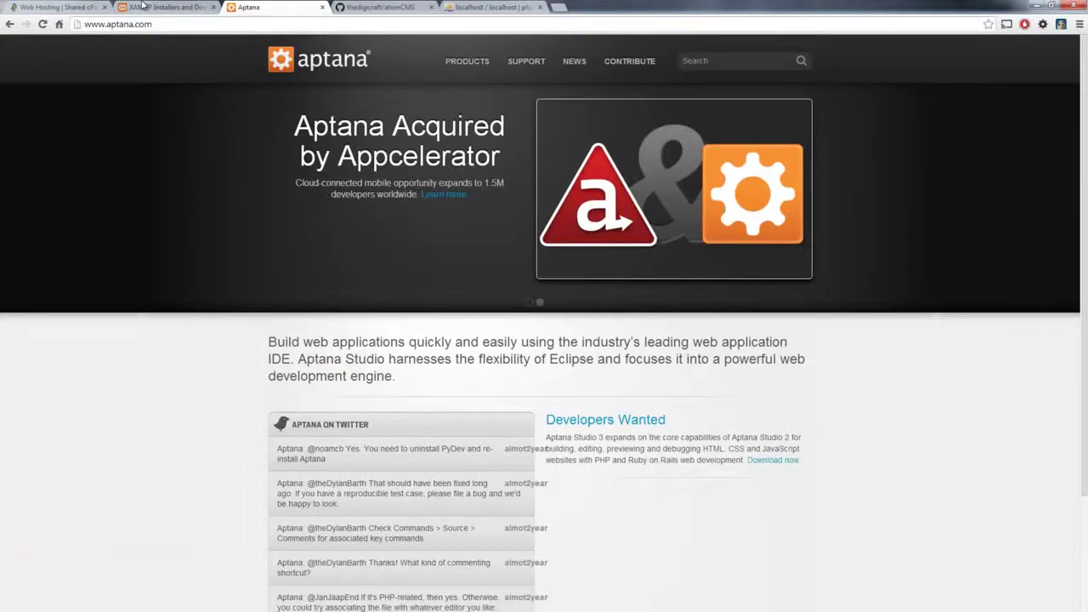
pyautogui.click(381, 8)
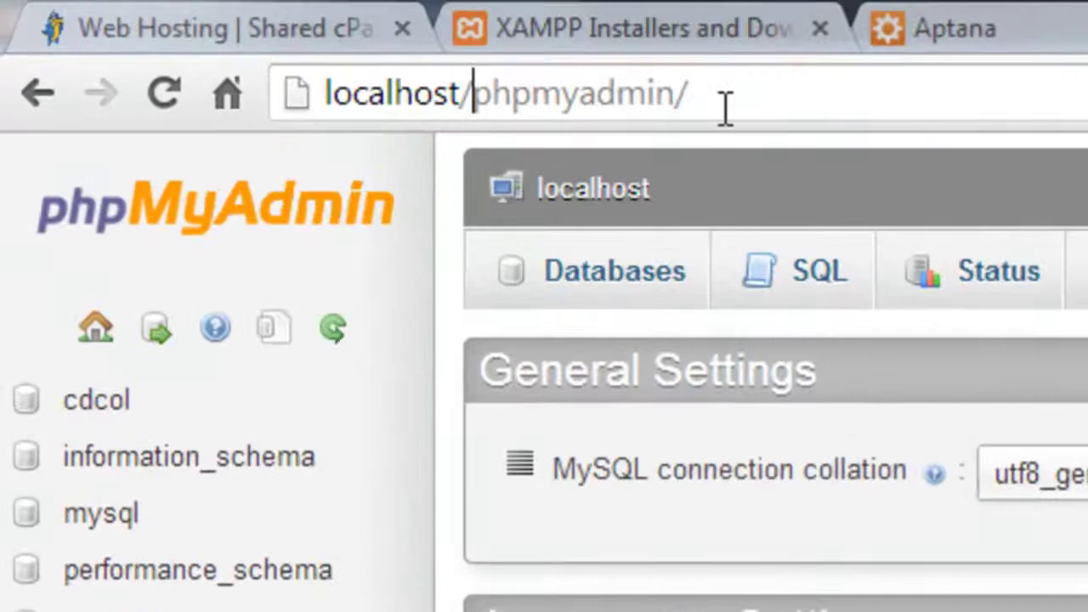
pyautogui.hotkey('shift', 'End')
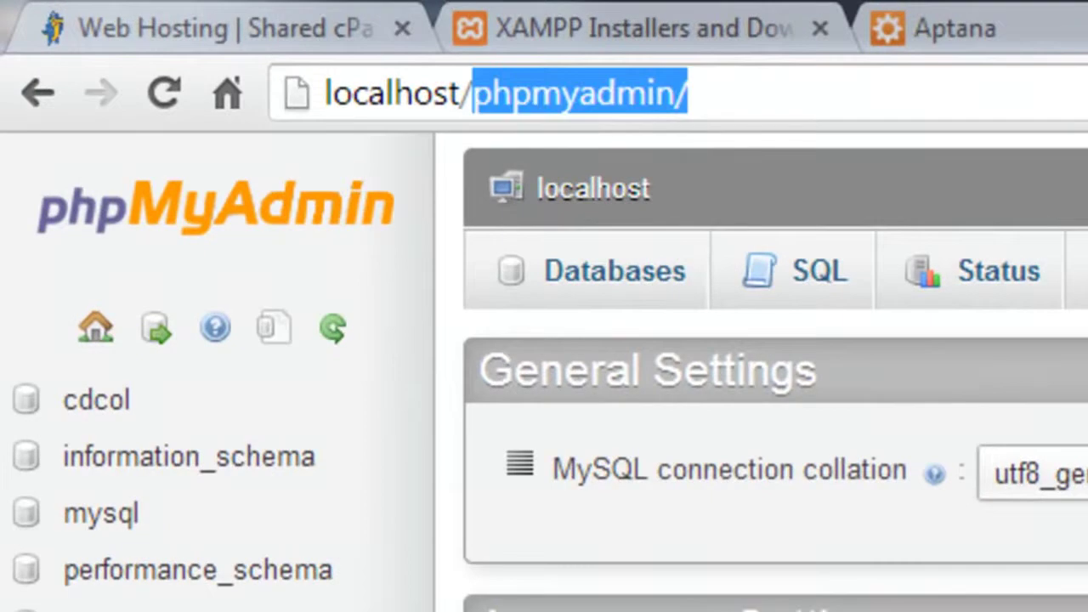
pyautogui.write('series')
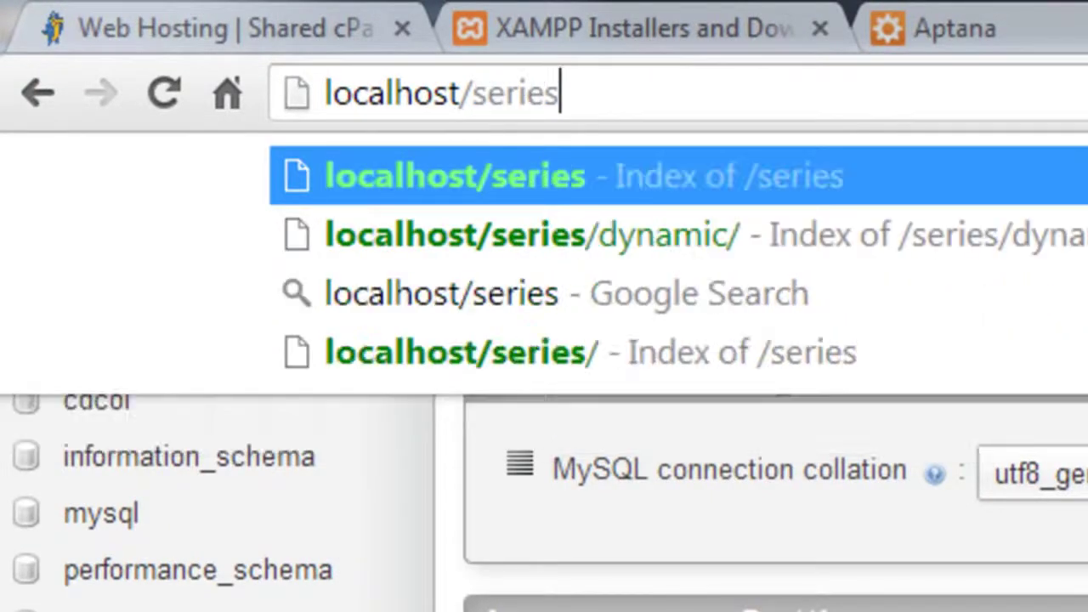
pyautogui.press('Return')
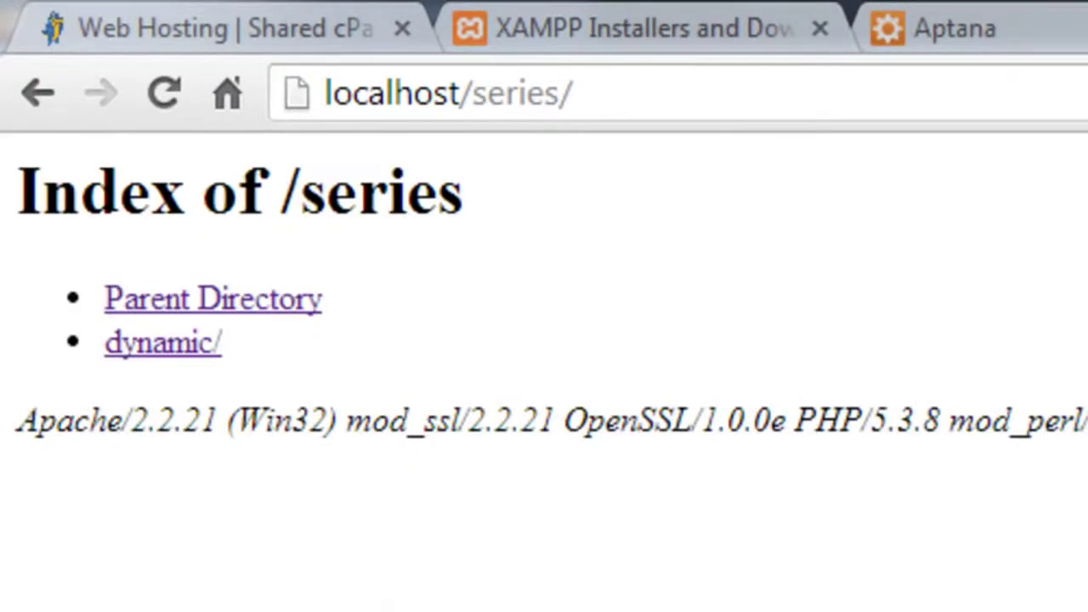
pyautogui.click(193, 350)
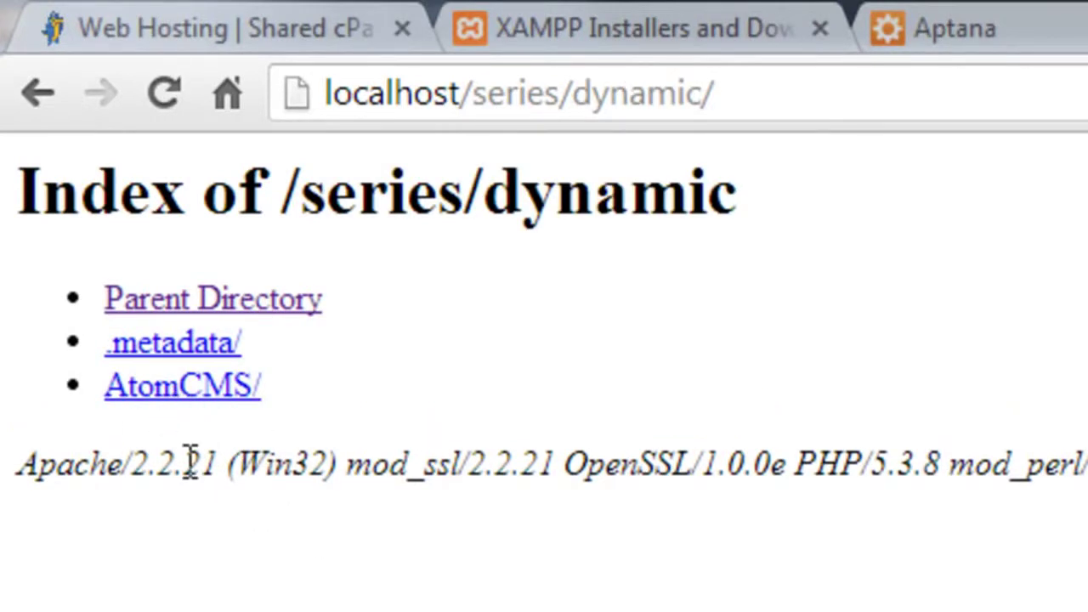
pyautogui.click(197, 392)
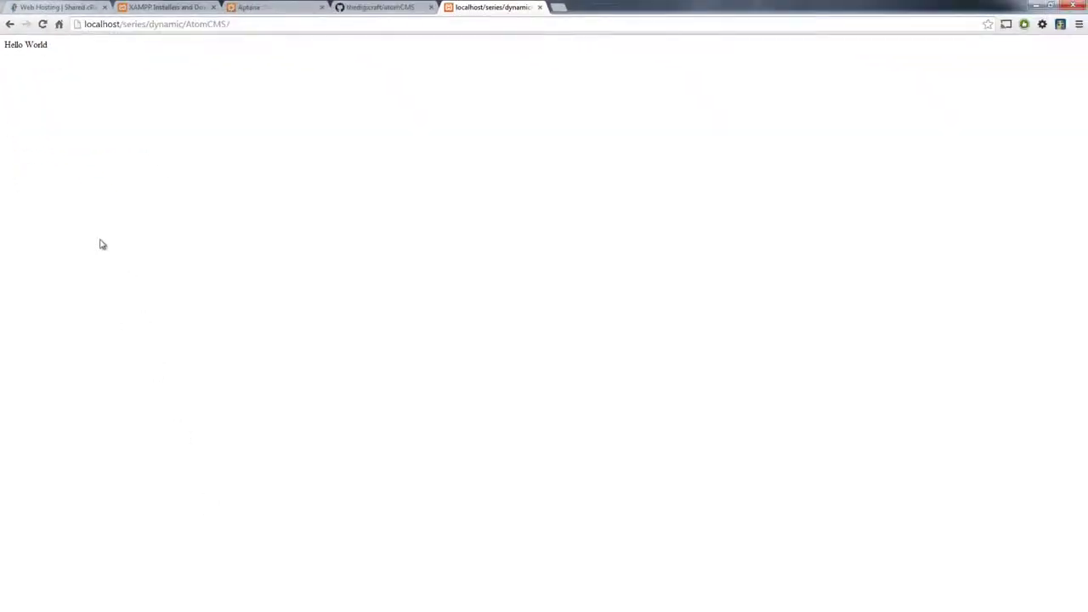
# Step: View the list of available branches in the atomCMS GitHub repository, then close it without switching from master
pyautogui.click(382, 9)
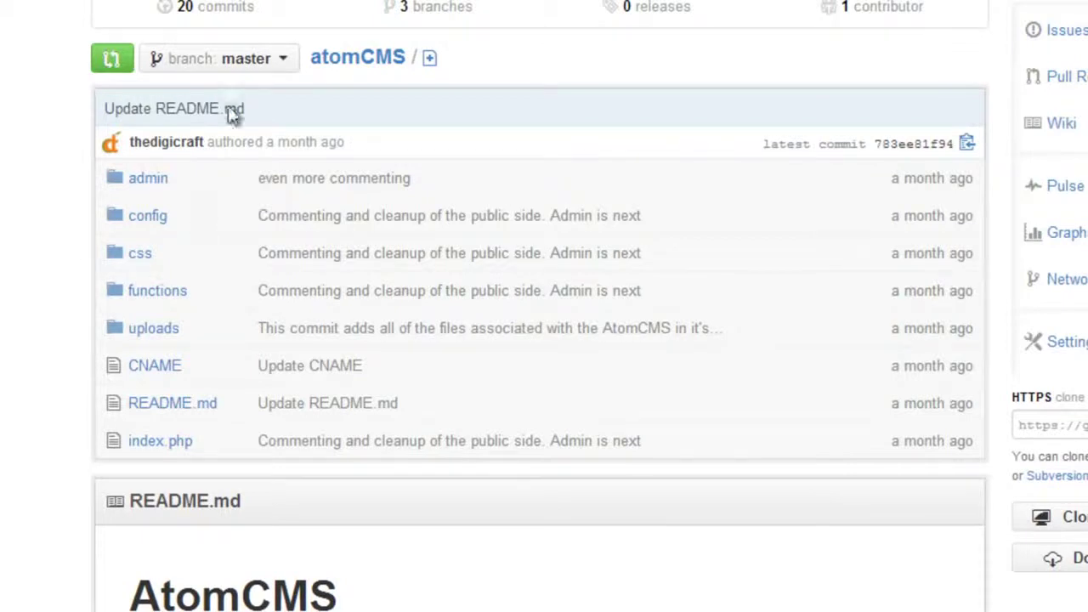
pyautogui.click(285, 59)
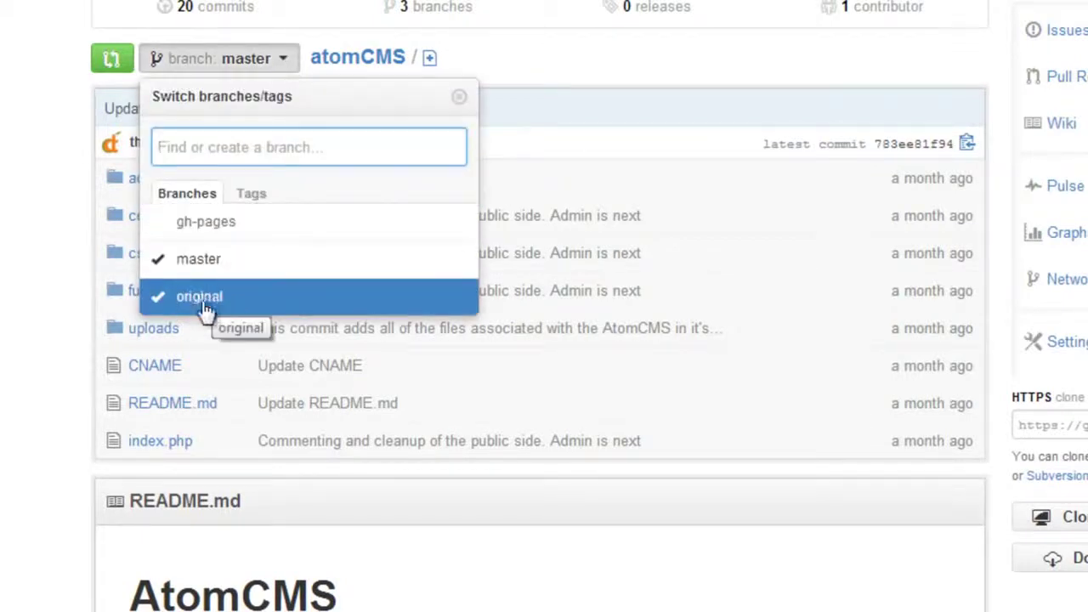
pyautogui.press('Escape')
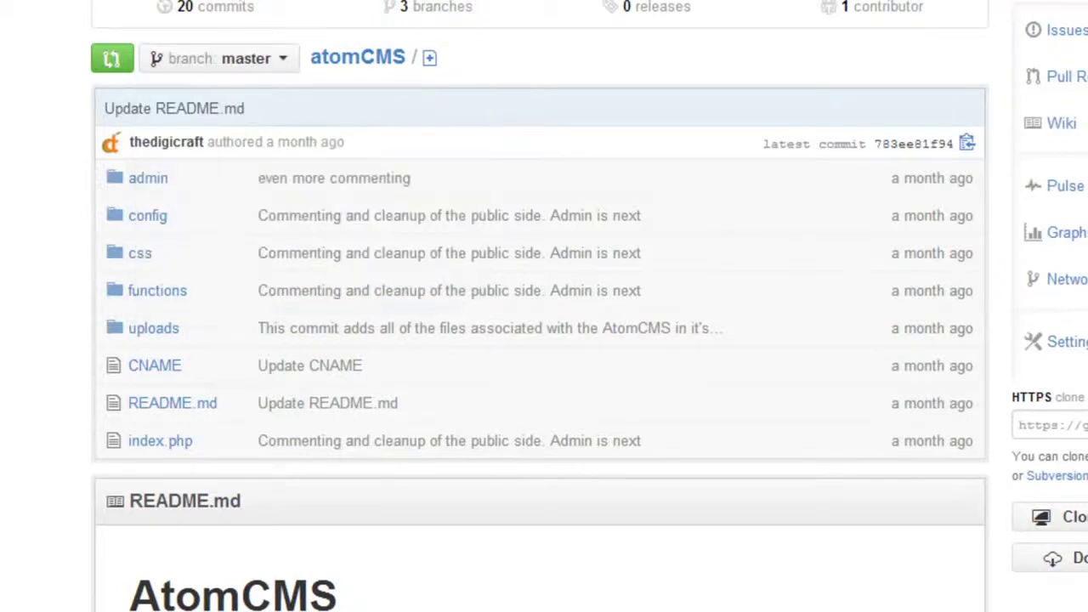